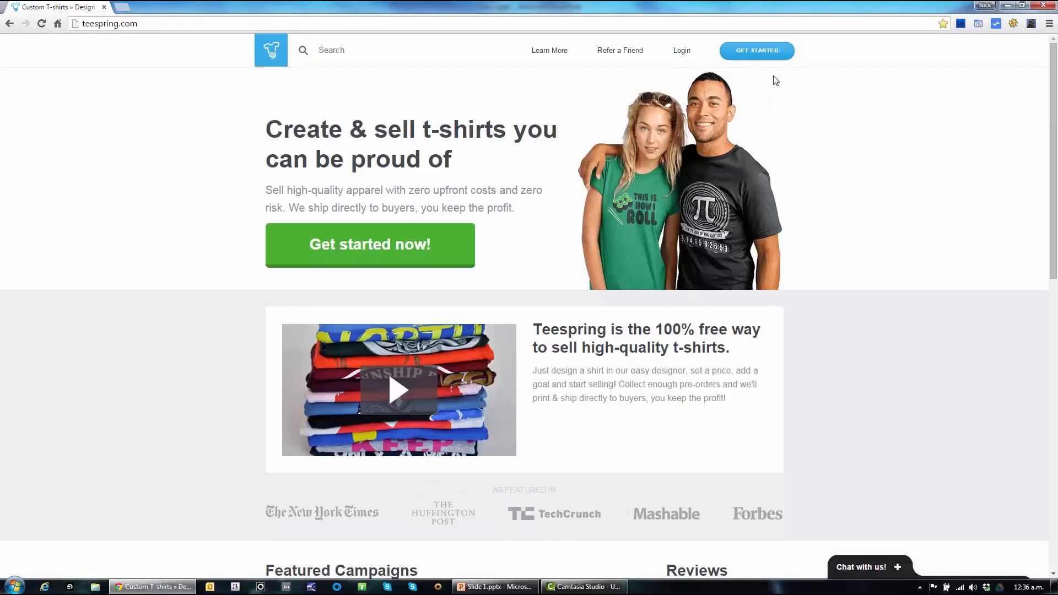
Start a new campaign design in the T-shirt designer and look over its art and text options.
left_click(759, 55)
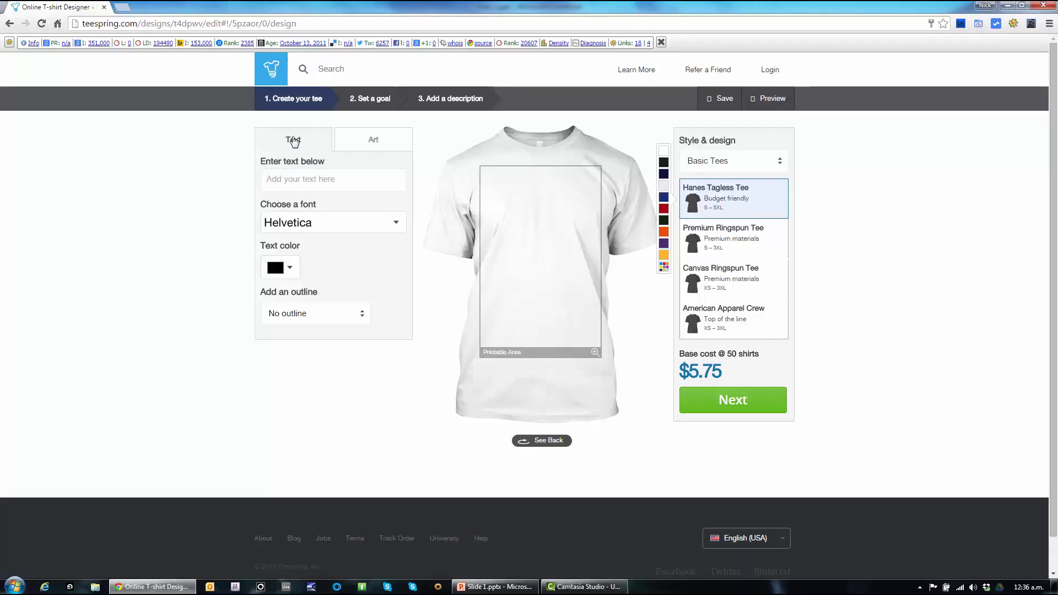
left_click(364, 139)
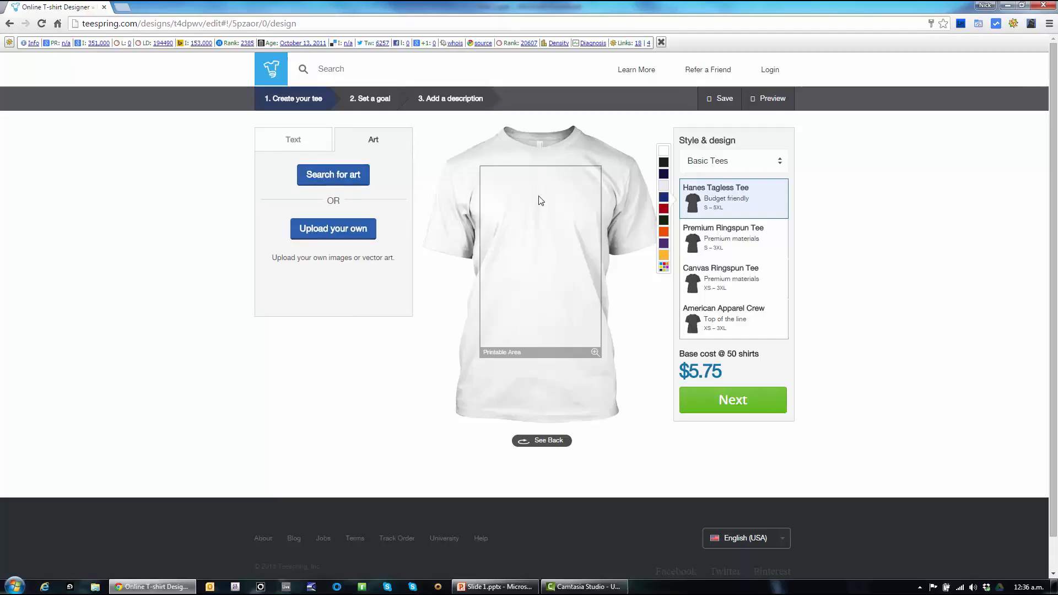
left_click(301, 142)
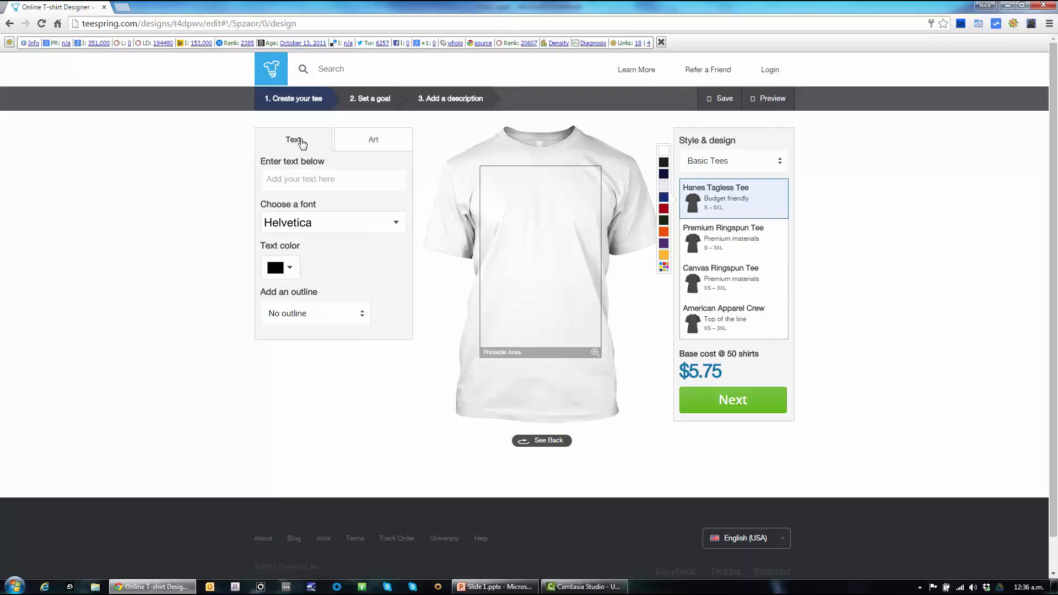
Browse the Tank Tops category, previewing the Gildan Unisex Tank and the Canvas Ringspun Tank.
left_click(717, 162)
left_click(717, 188)
left_click(724, 165)
left_click(714, 198)
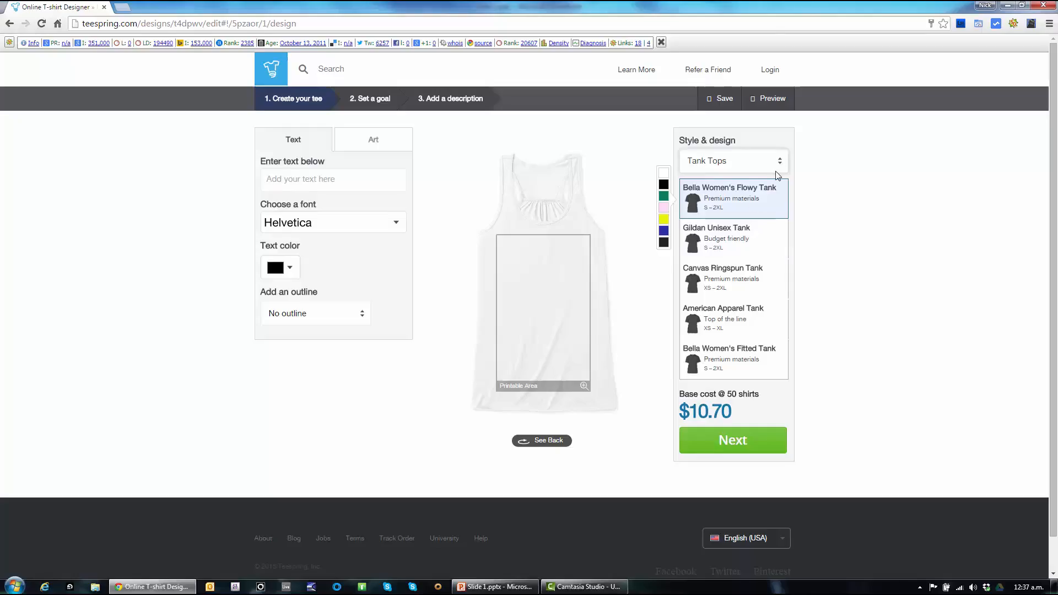
left_click(723, 243)
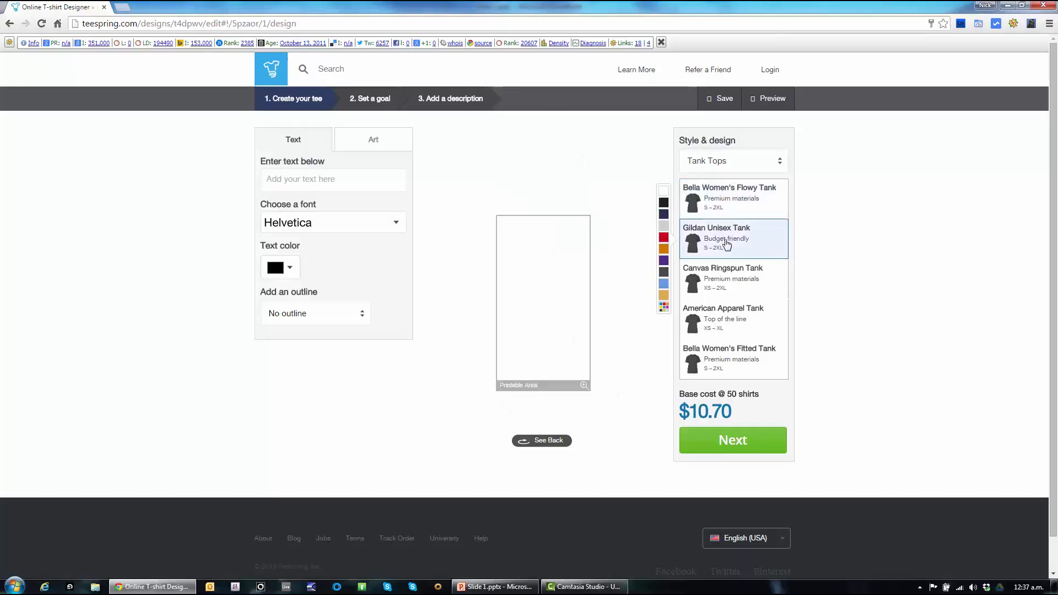
left_click(730, 283)
Preview the Hoodies category and return to Basic Tees with the Hanes Tagless Tee selected.
left_click(782, 161)
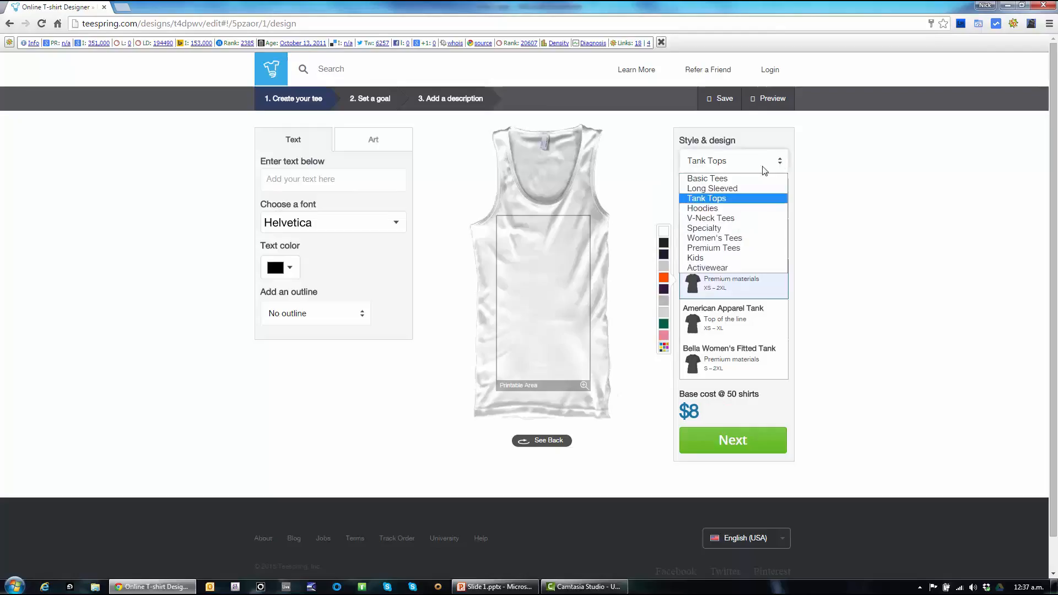
left_click(746, 178)
left_click(739, 164)
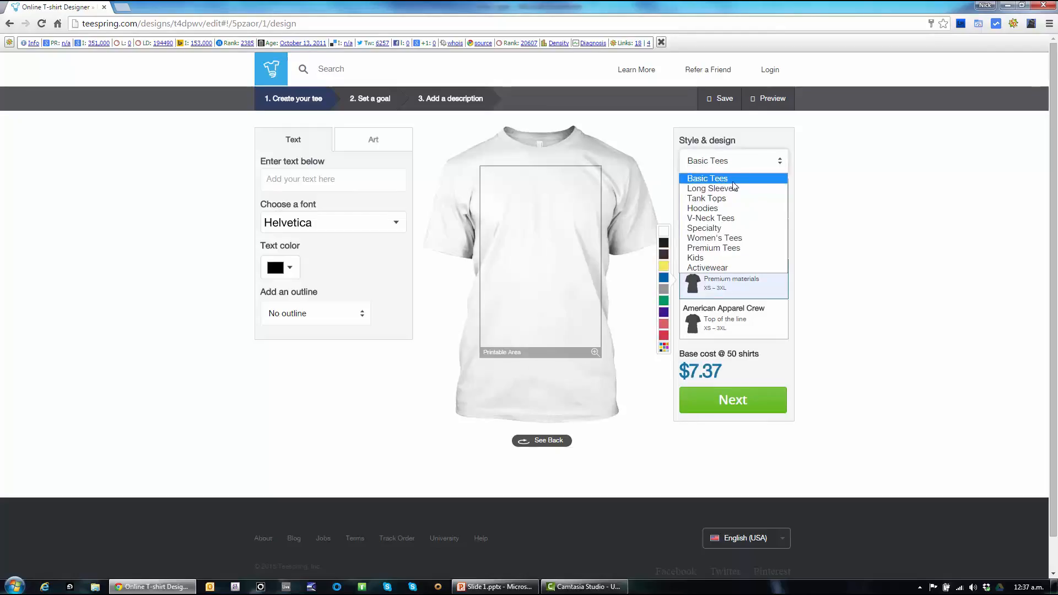
left_click(770, 221)
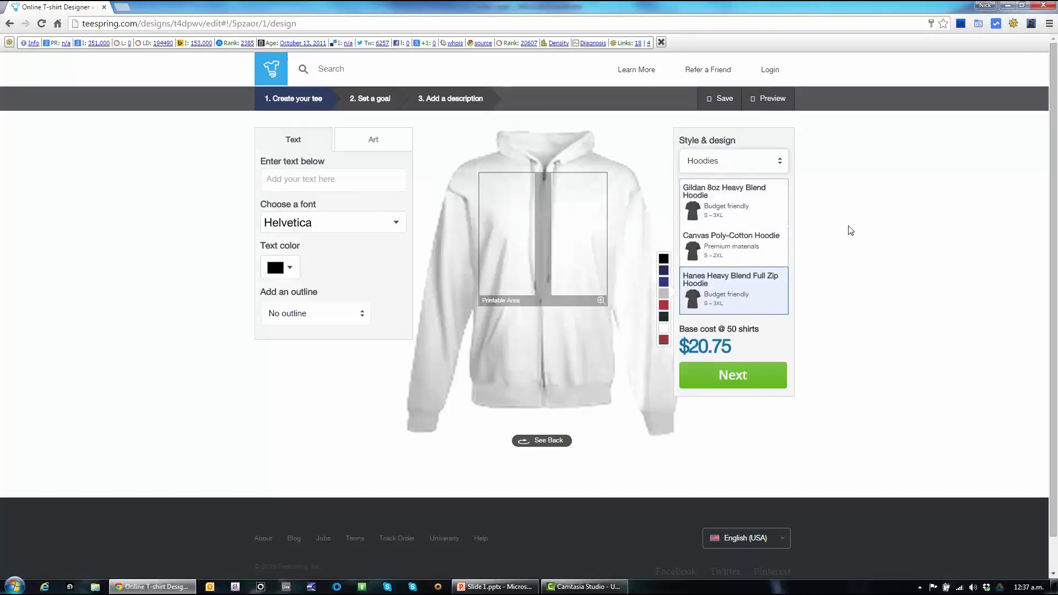
left_click(752, 201)
left_click(733, 160)
left_click(726, 178)
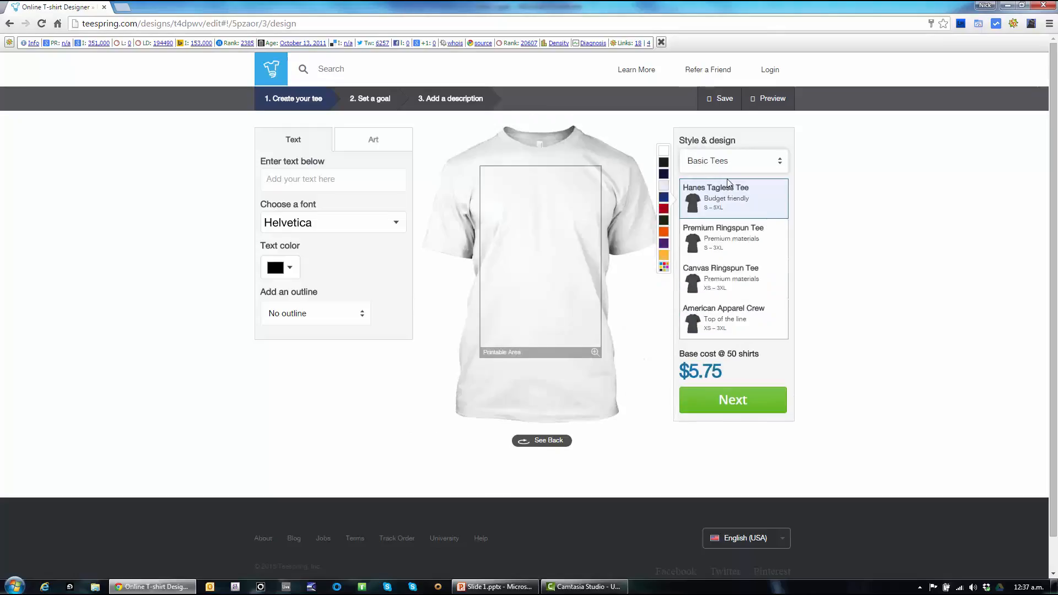
Compare the base costs of the Premium Ringspun Tee, Canvas Ringspun Tee and American Apparel Crew.
left_click(664, 162)
mouse_move(665, 268)
left_click(724, 245)
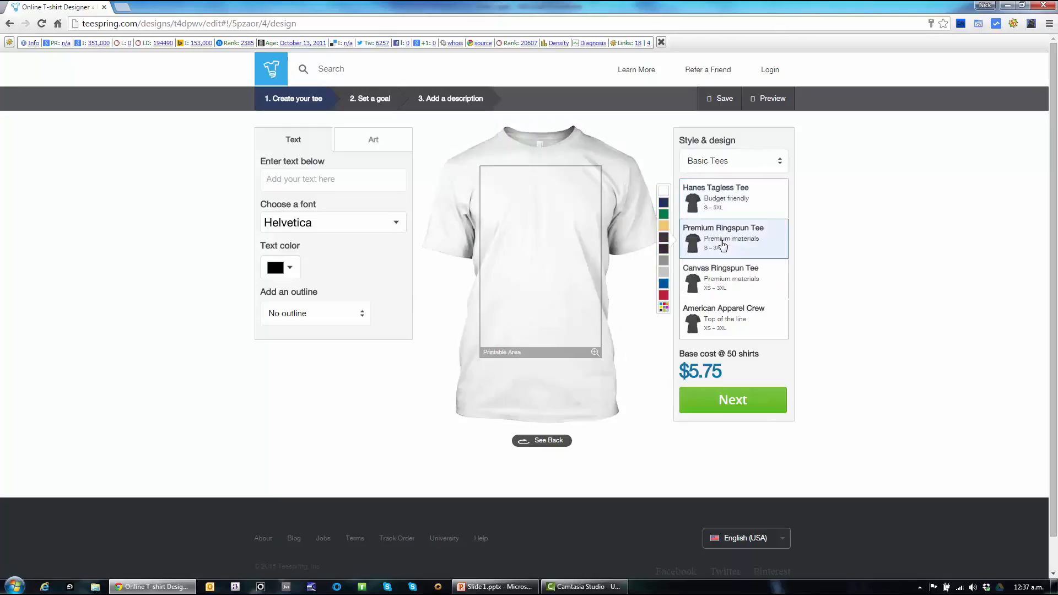
left_click(721, 277)
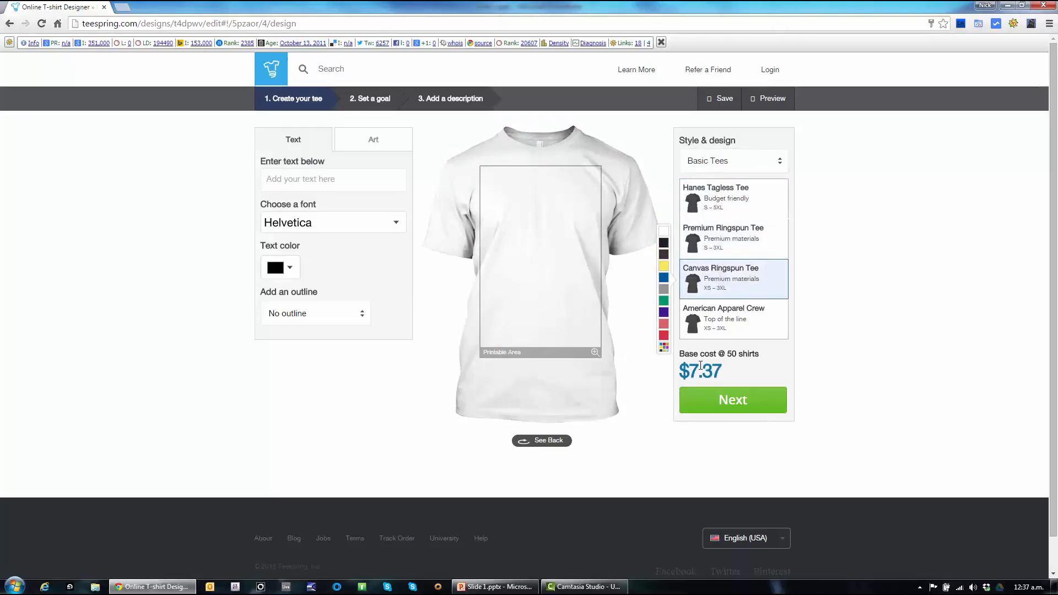
left_click(719, 322)
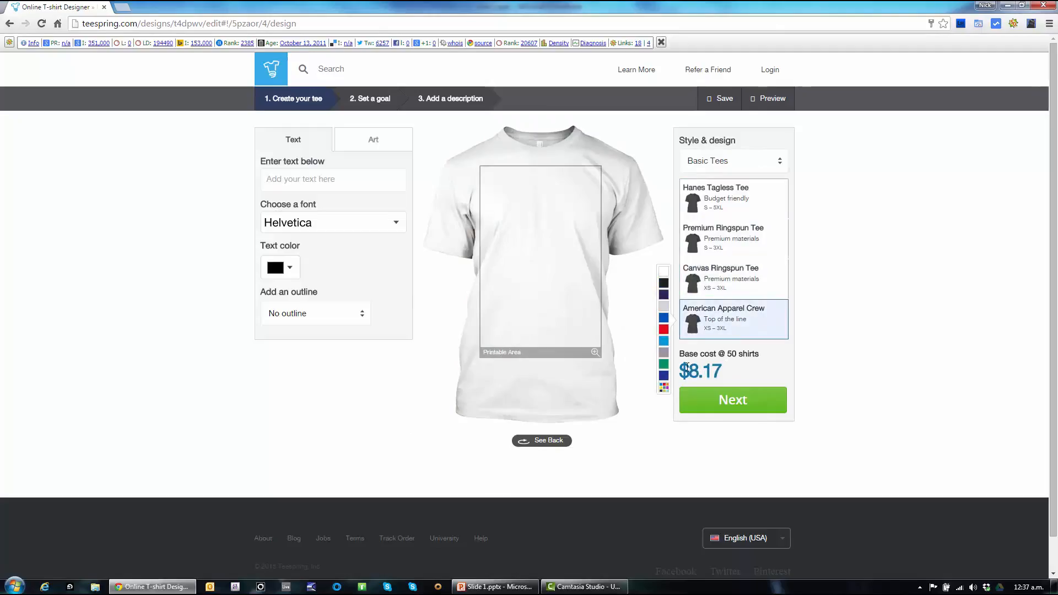
mouse_move(684, 366)
left_mouse_down()
mouse_move(755, 373)
mouse_move(680, 370)
left_mouse_up()
left_click(756, 373)
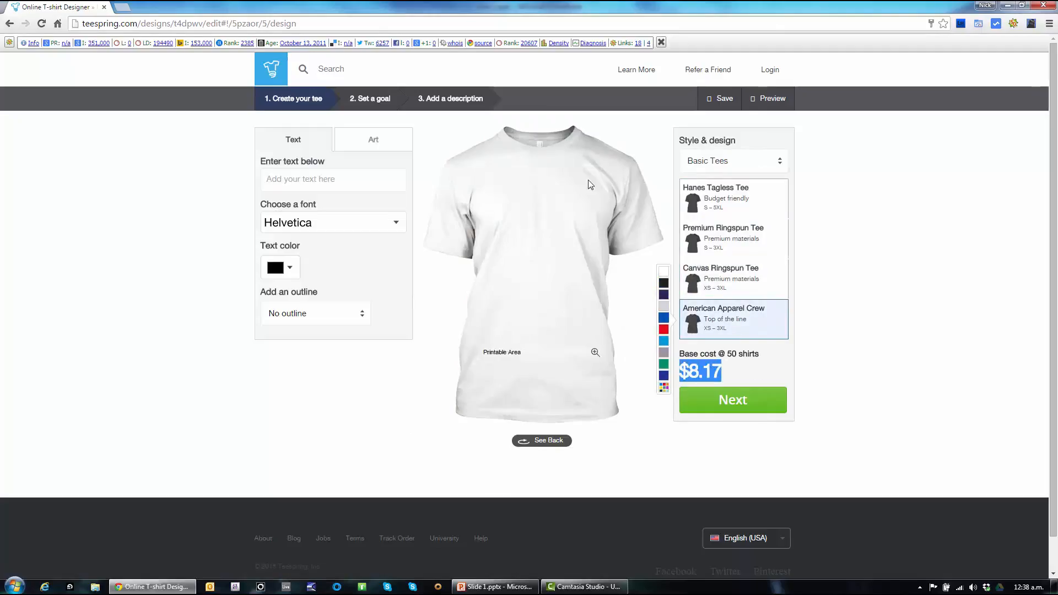
Review the base costs and available colors of all four Basic Tees styles again.
left_click(725, 272)
scroll(719, 307, "down", 1)
scroll(719, 306, "up", 1)
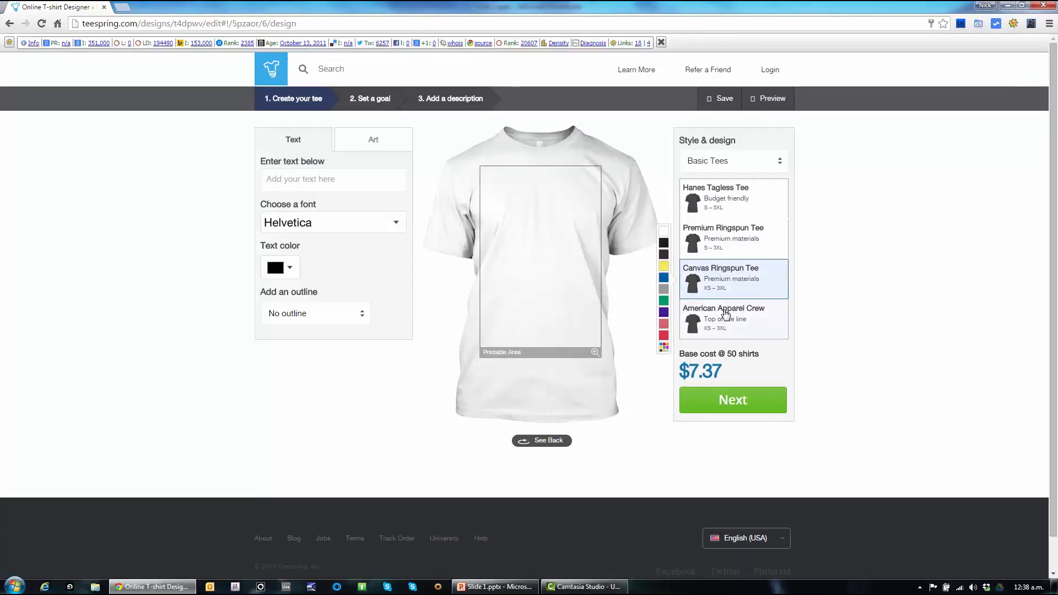
left_click(728, 237)
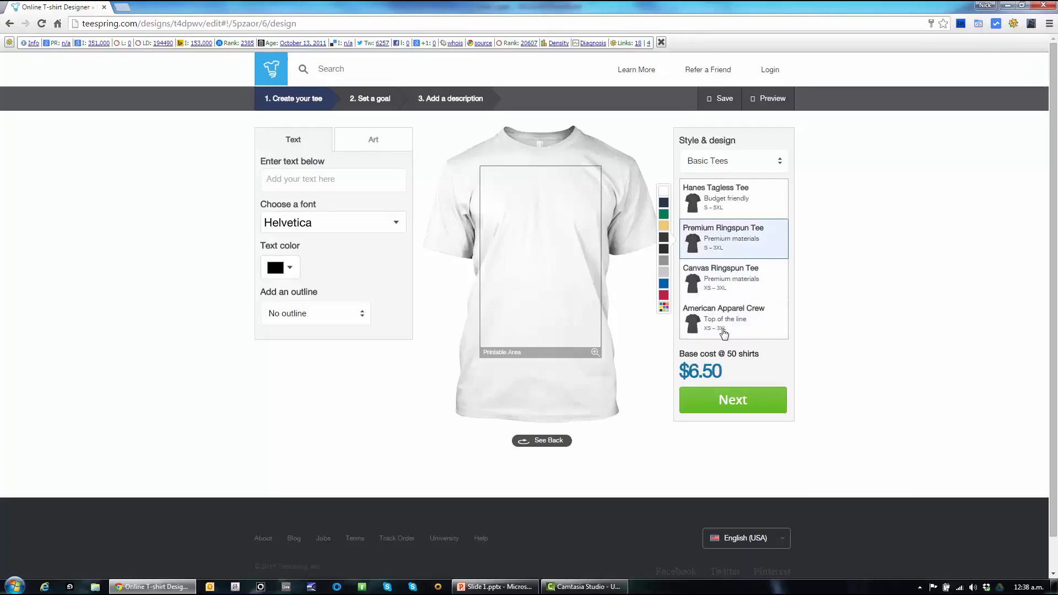
left_click(723, 209)
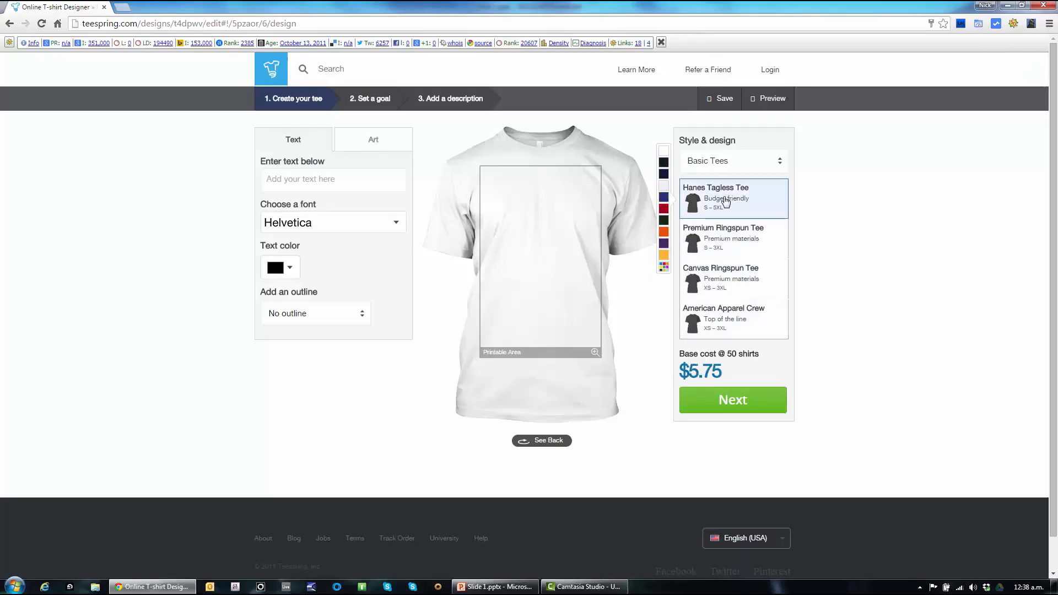
left_click(728, 237)
left_click(720, 286)
left_click(712, 321)
left_click(719, 286)
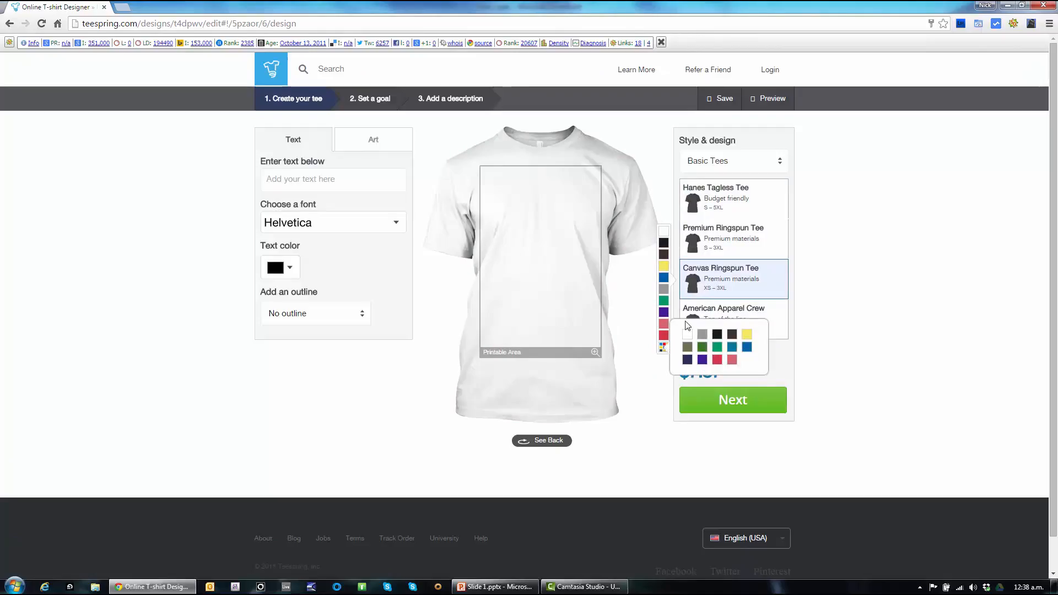
Try the Premium Ringspun Tee in navy, but settle on the Hanes Tagless Tee in black.
left_click(706, 250)
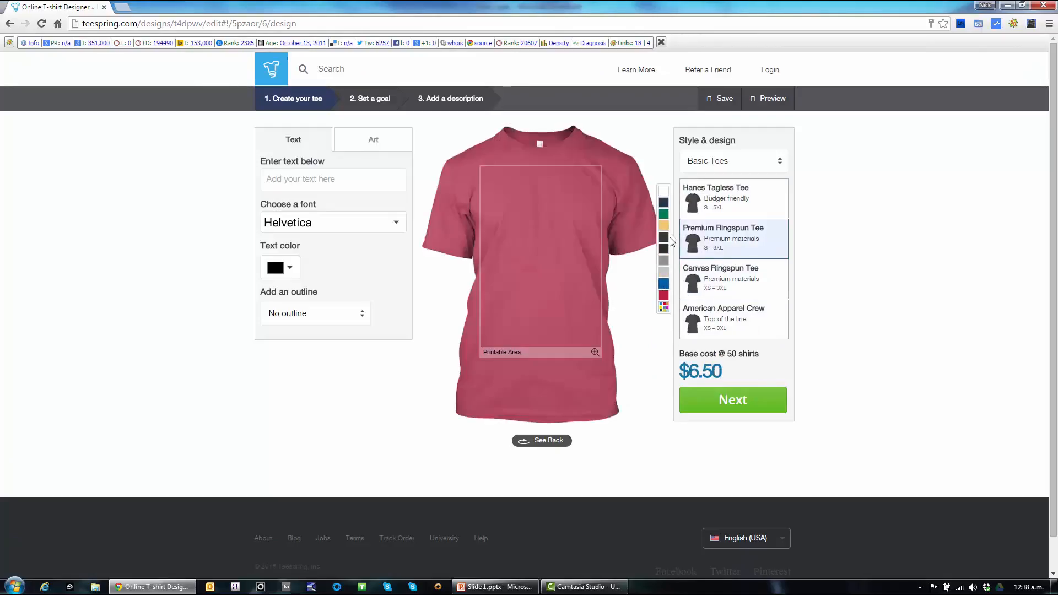
left_click(664, 204)
left_click(717, 197)
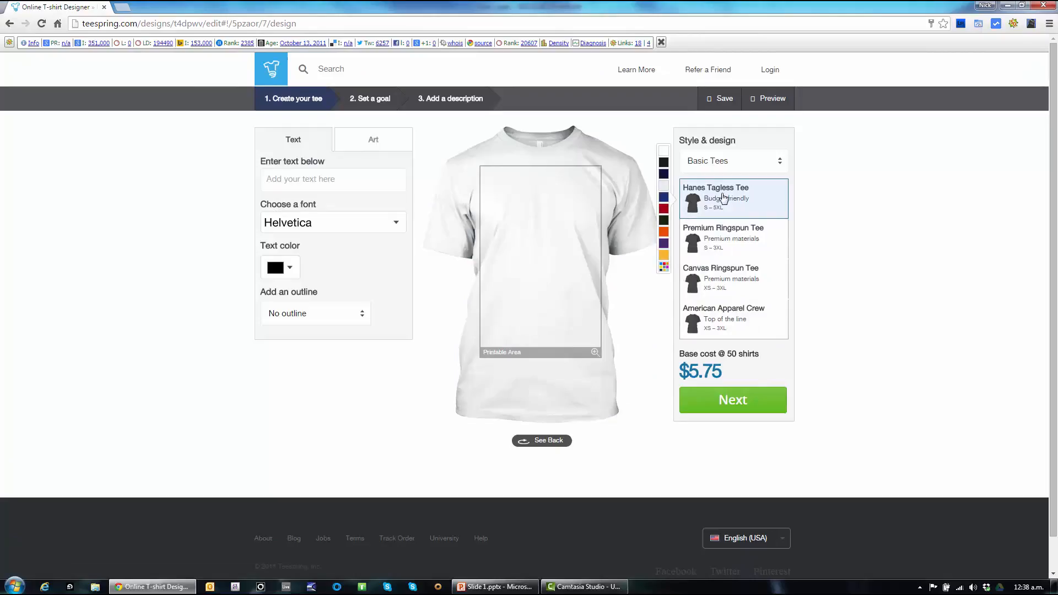
left_click(664, 164)
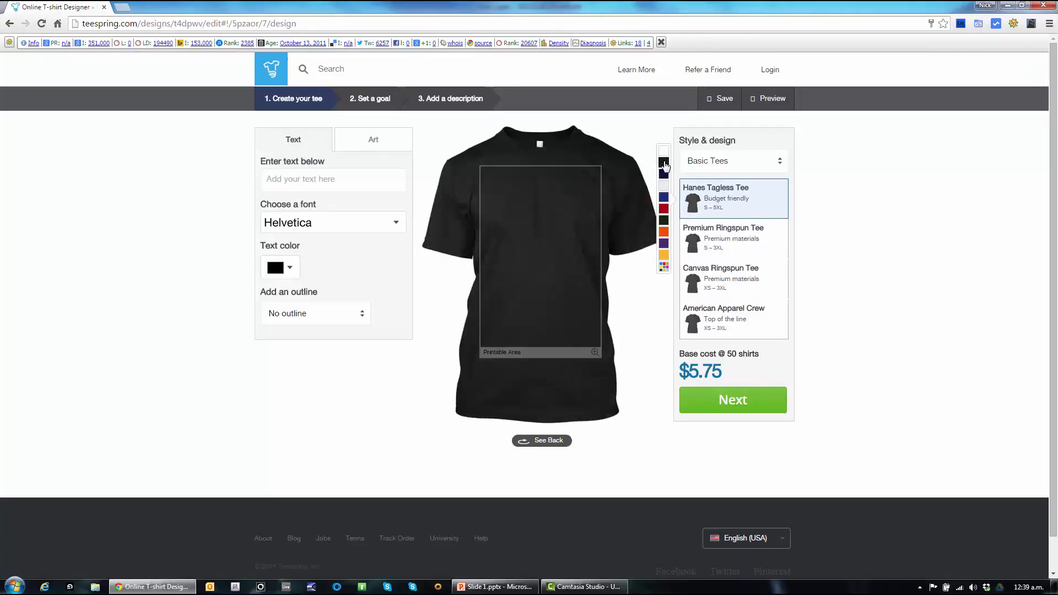
Set the text font to Bebas from the Popular fonts.
left_click(345, 227)
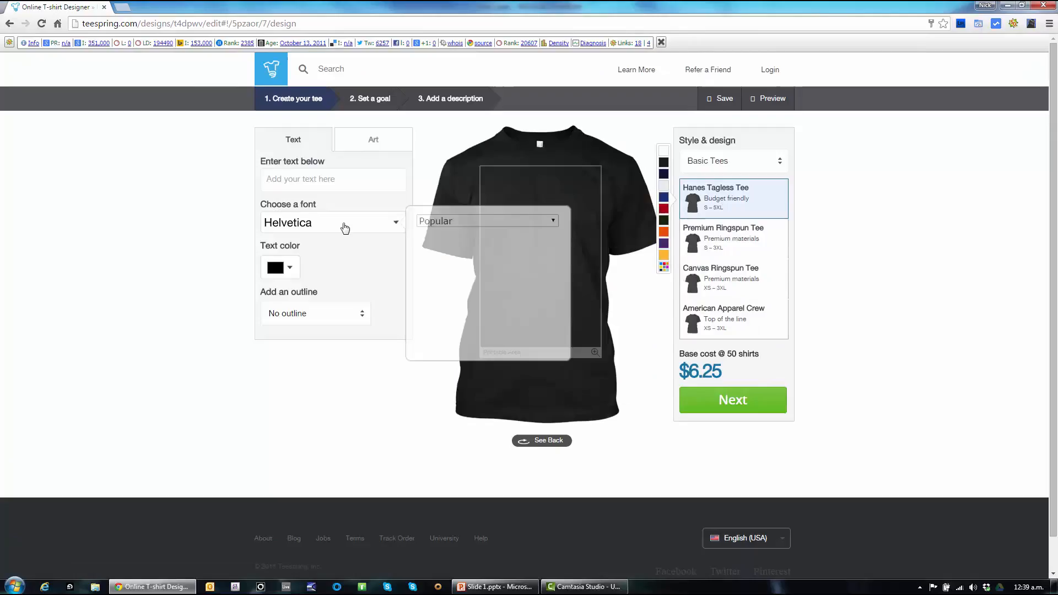
left_click(456, 221)
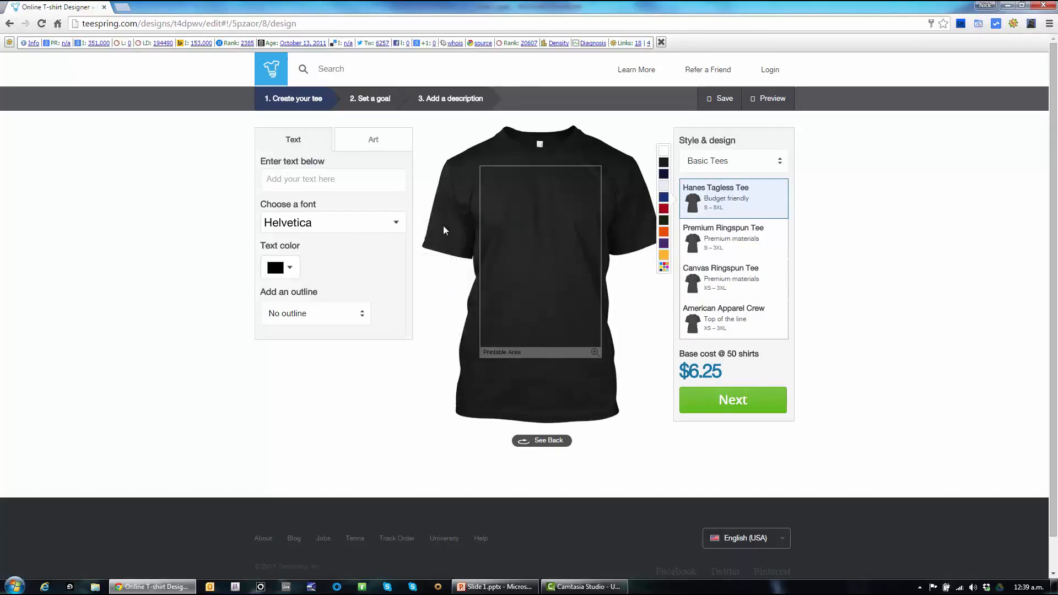
left_click(365, 224)
left_click(447, 221)
left_click(445, 221)
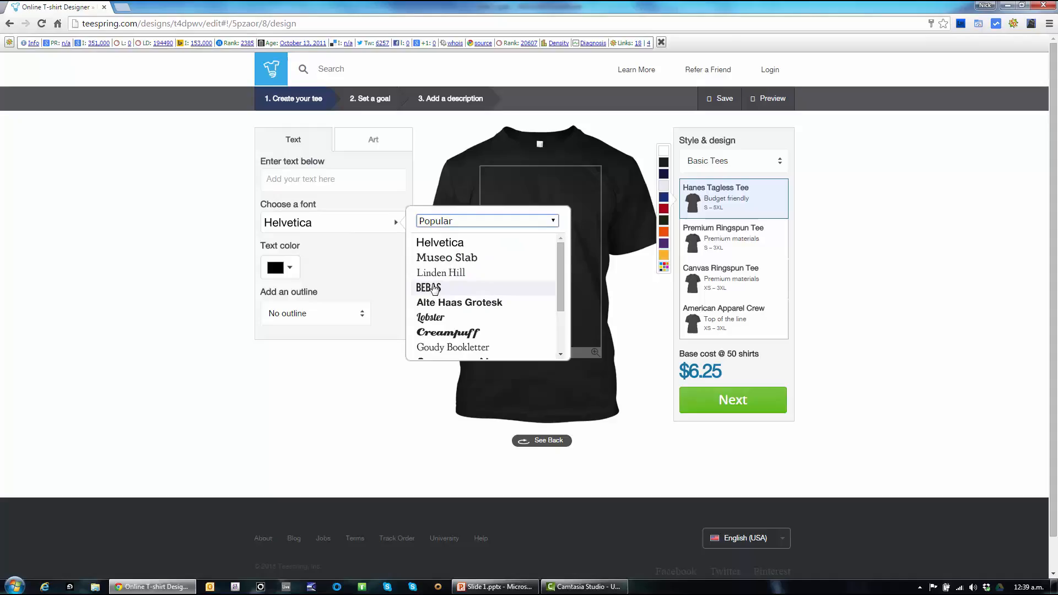
left_click(457, 288)
Add the text "Teespring" to the front of the shirt and color it white.
left_click(303, 182)
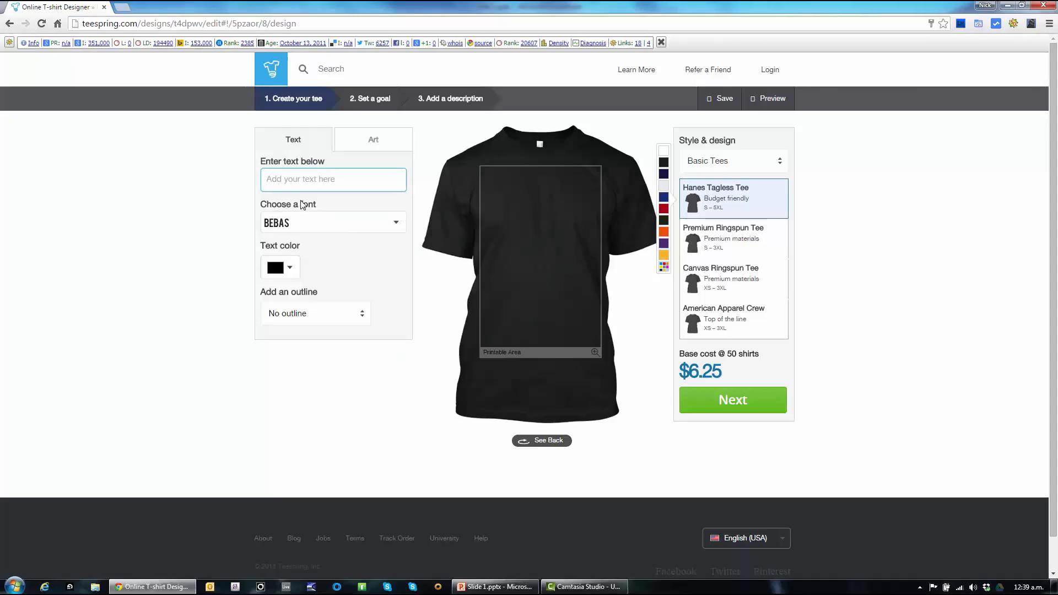
type("Teespring")
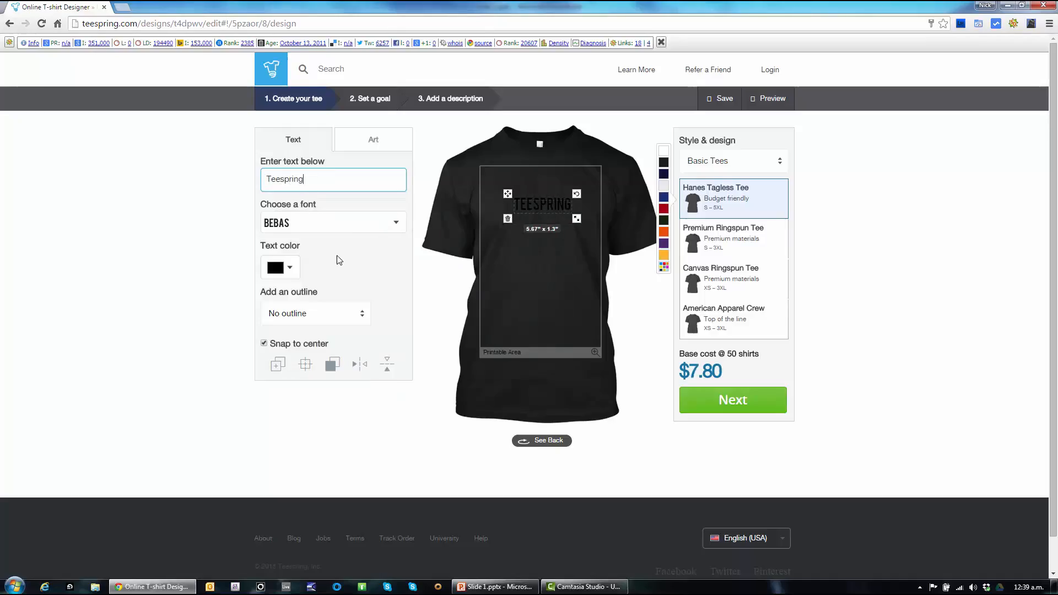
left_click(292, 267)
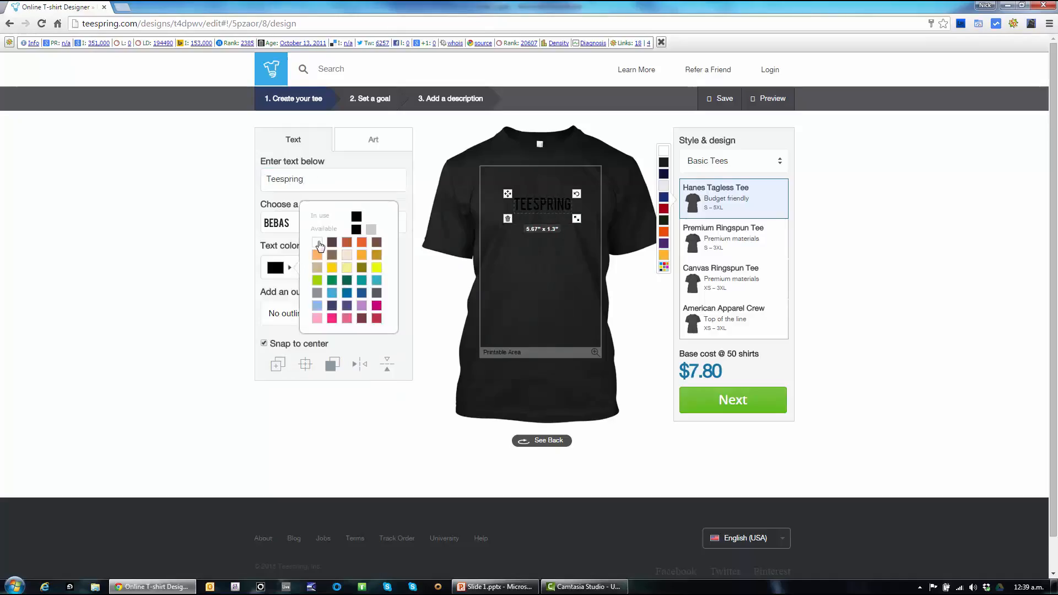
left_click(318, 243)
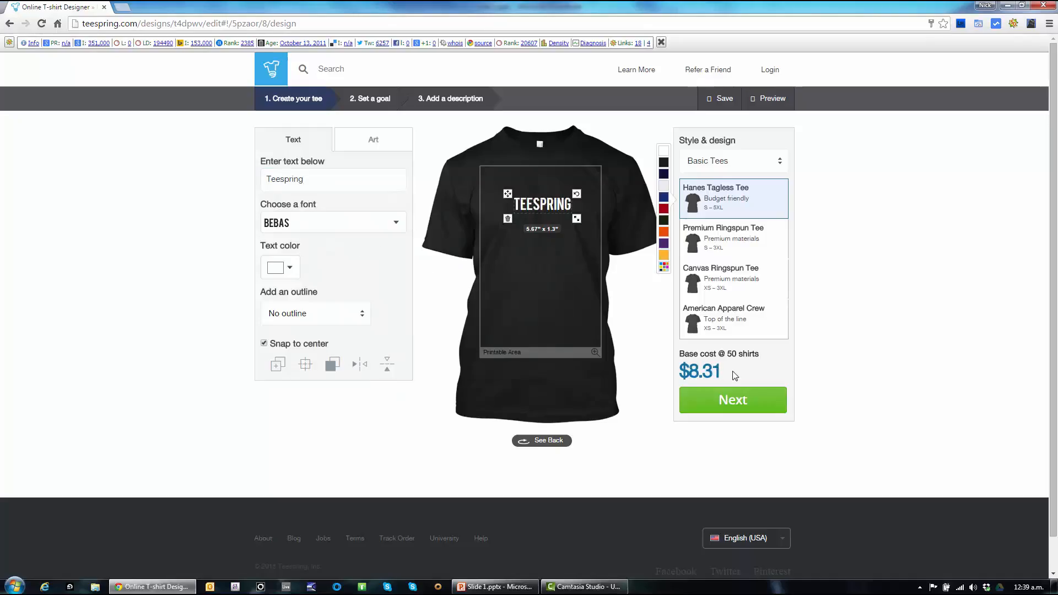
left_click(550, 253)
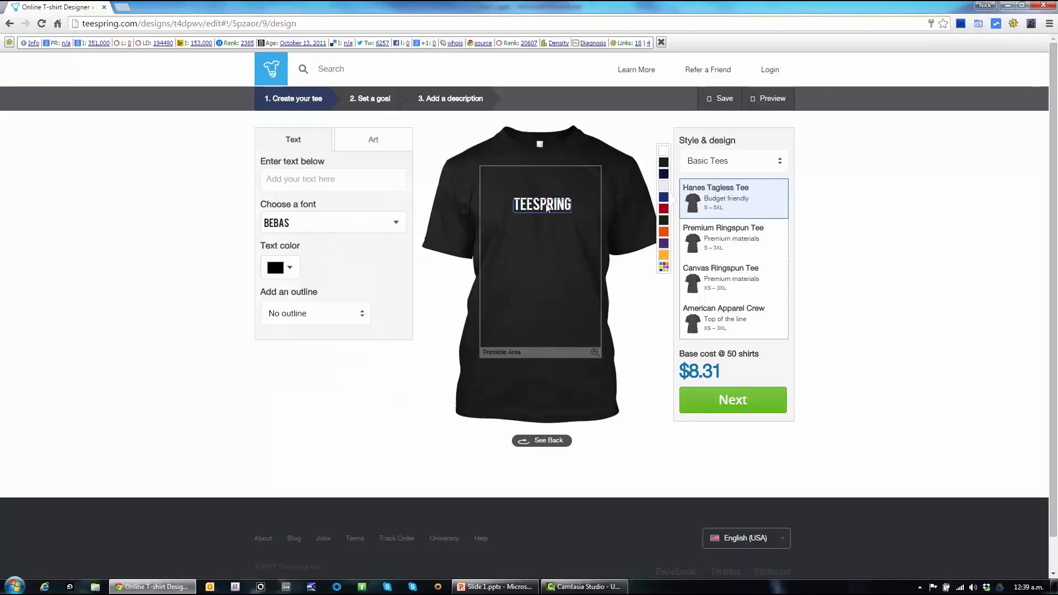
Enlarge the Teespring text on the shirt to about 9.77" x 2.24".
left_click(545, 206)
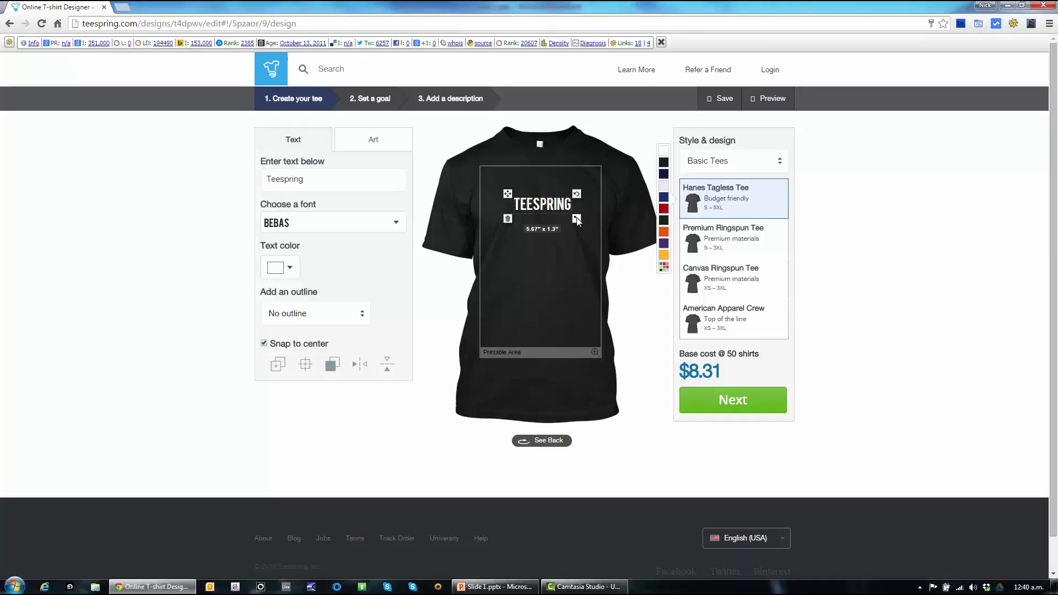
left_click_drag(578, 220, 598, 242)
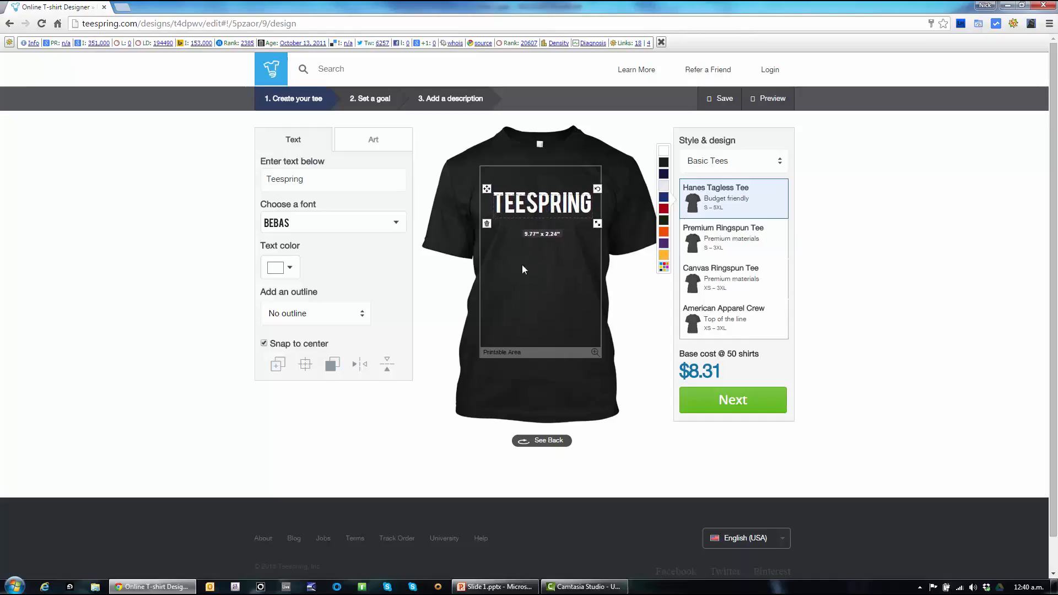
left_click(197, 232)
Try flipping the Teespring text horizontally and vertically, restoring it each time, and test moving it within the printable area.
left_click(529, 203)
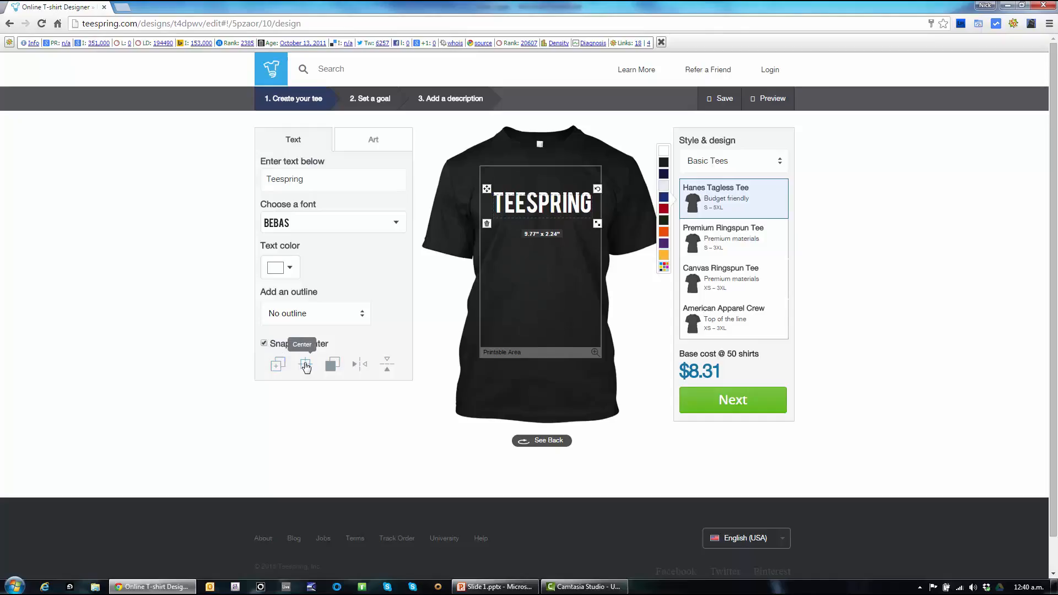
left_click(360, 366)
left_click(360, 366)
left_click(387, 366)
left_click(387, 366)
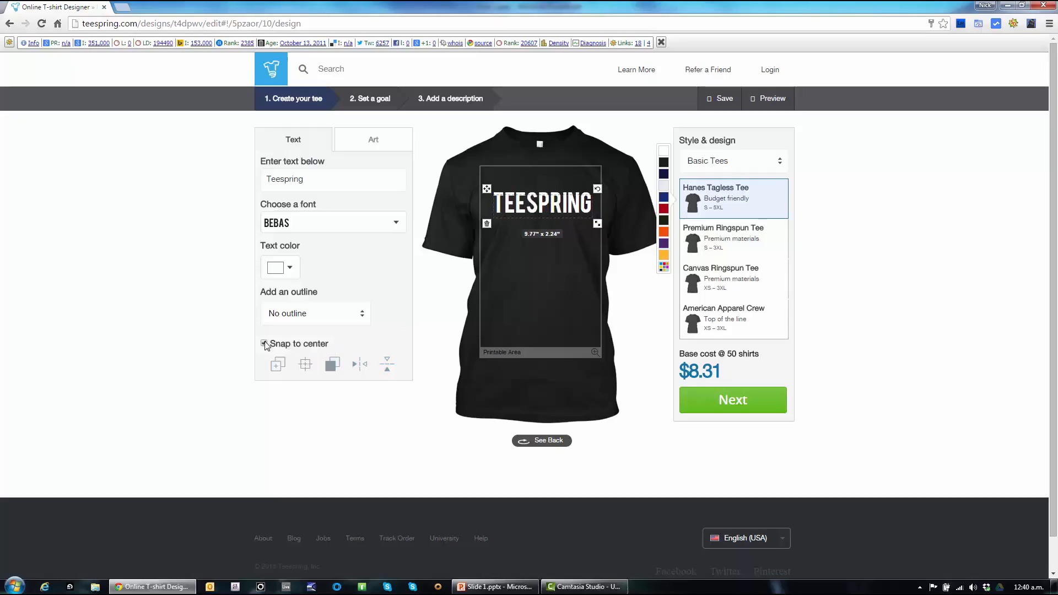
mouse_move(551, 207)
left_mouse_down()
mouse_move(530, 208)
mouse_move(556, 208)
mouse_move(548, 212)
left_mouse_up()
left_click(220, 242)
Search the art library for "thumbs up".
left_click(357, 145)
left_click(331, 174)
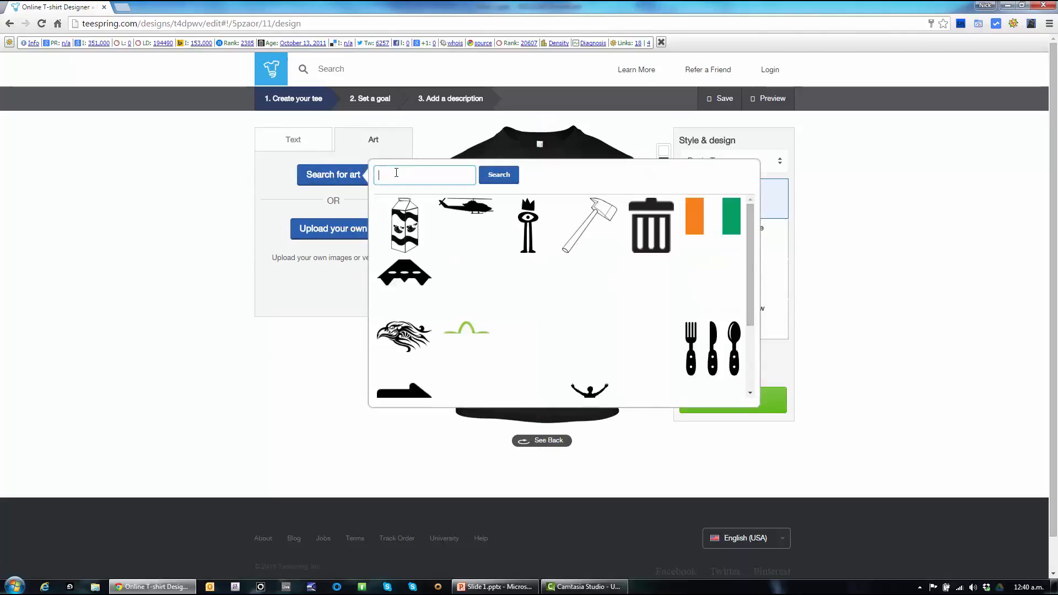
type("thumbs")
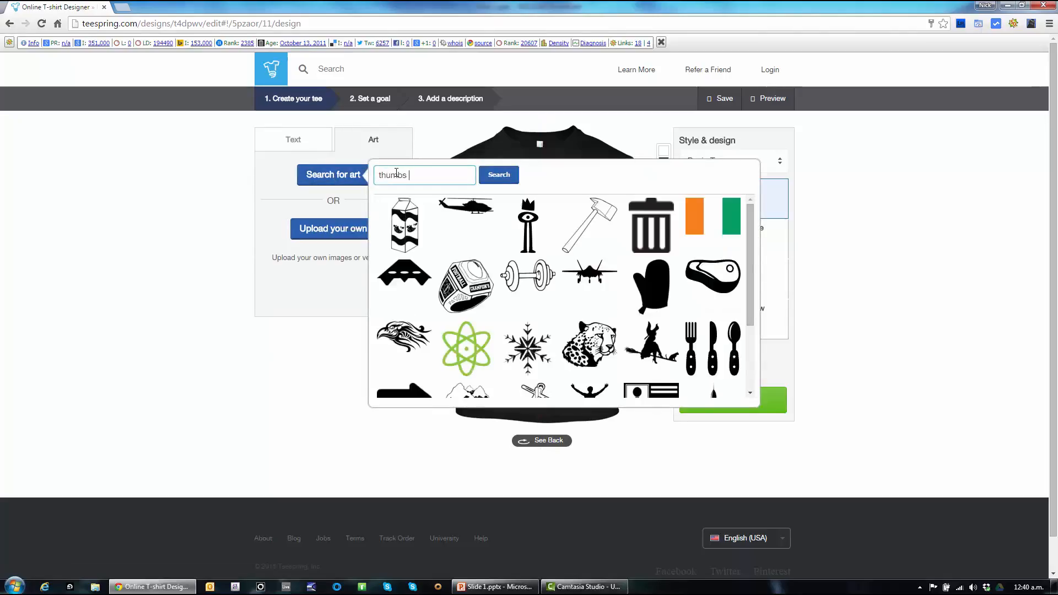
type(" up")
key("Return")
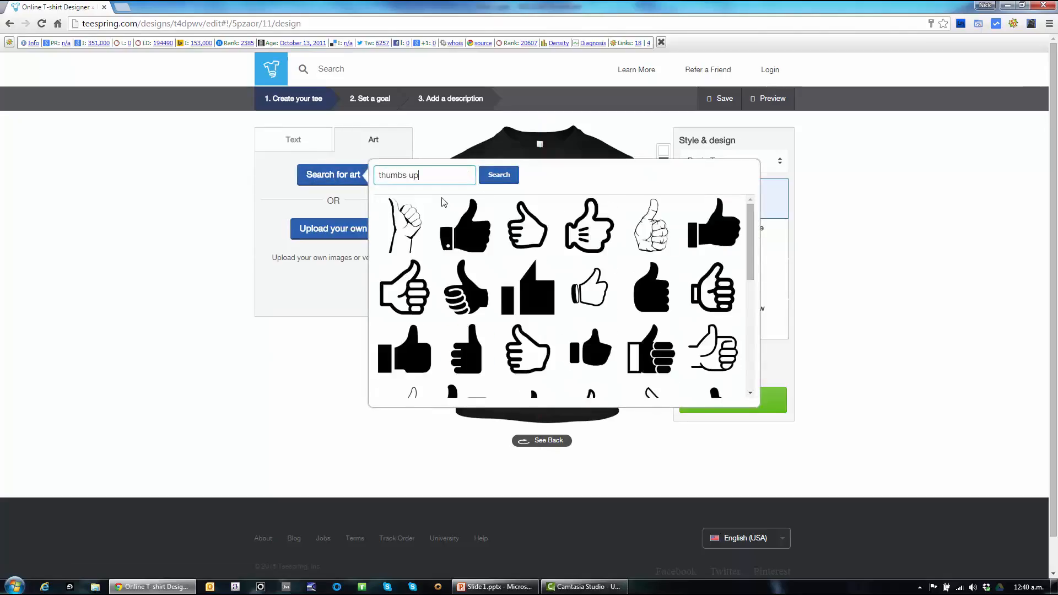
Add an outlined thumbs-up artwork from the search results to the shirt and move it lower, toward the area beneath the Teespring text.
scroll(561, 269, "down", 1)
scroll(561, 269, "down", 2)
scroll(560, 269, "down", 1)
left_click(545, 289)
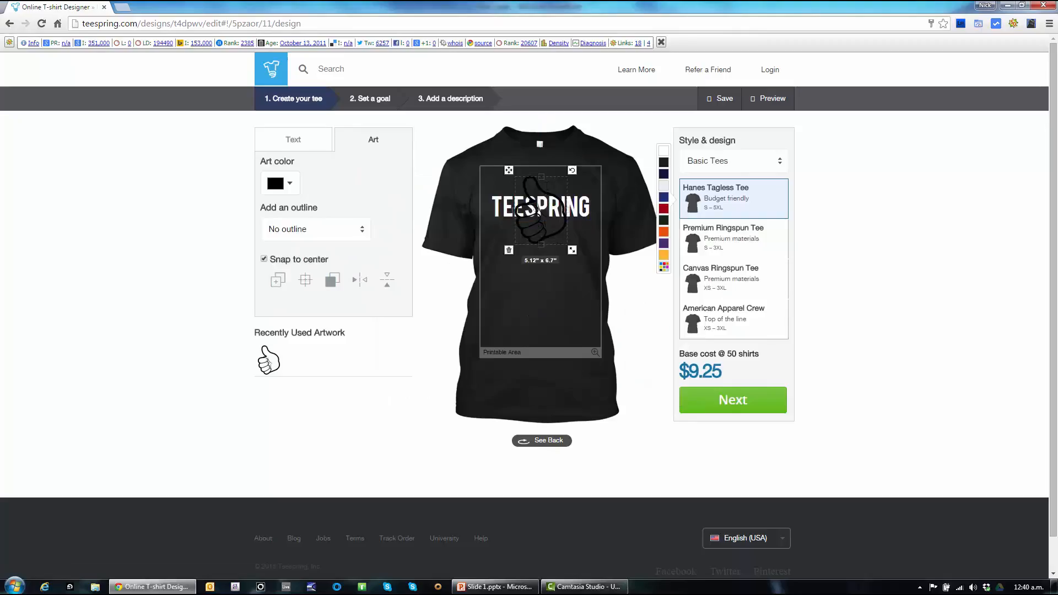
left_click(546, 211)
left_click(537, 179)
left_click_drag(537, 202, 538, 244)
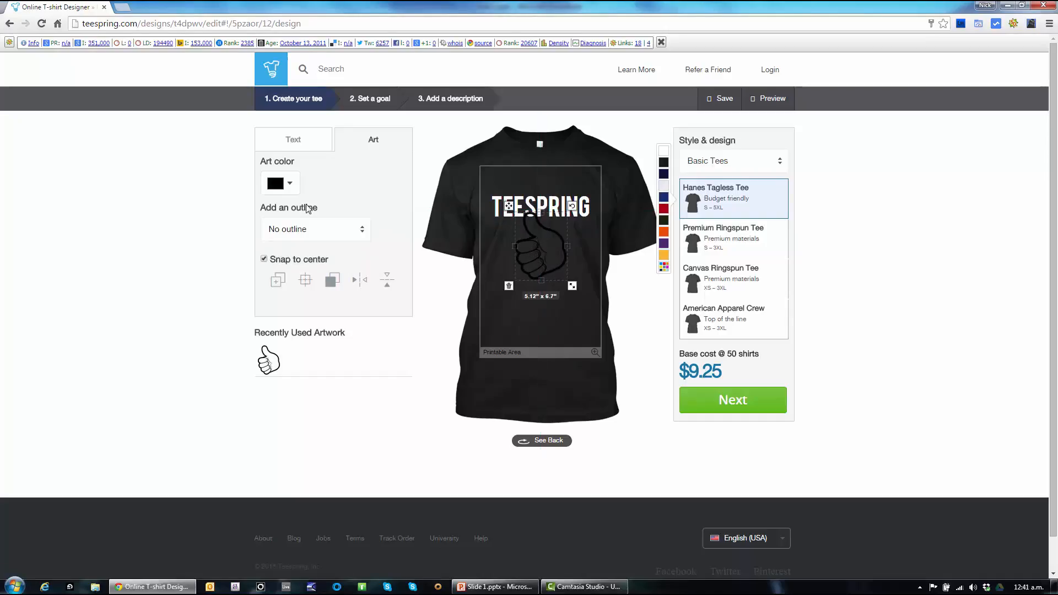
Color the thumbs-up artwork white and position it just below the Teespring text.
left_click(281, 183)
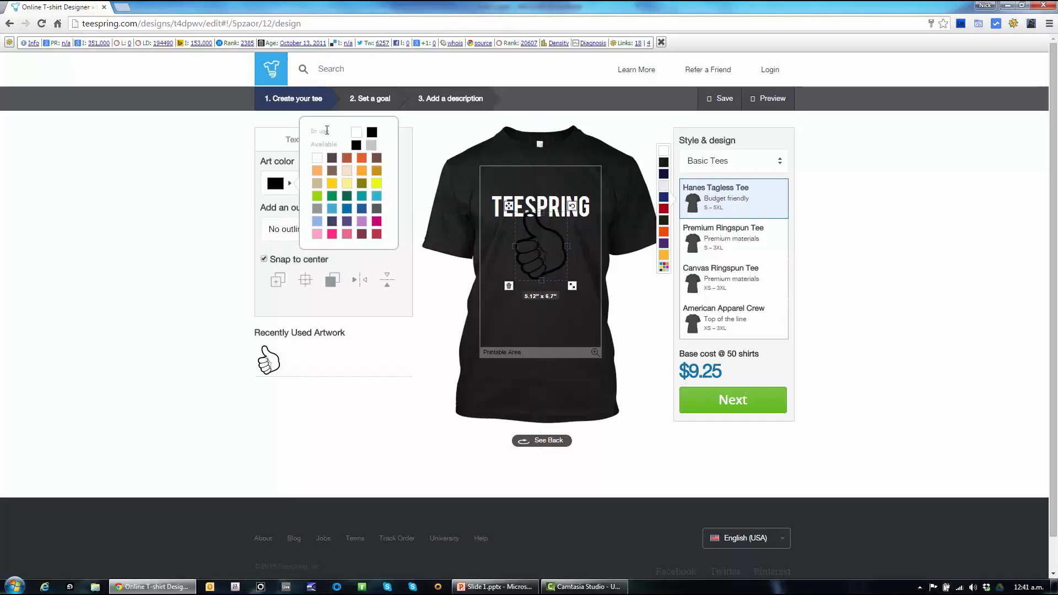
left_click_drag(312, 131, 325, 132)
left_click(356, 132)
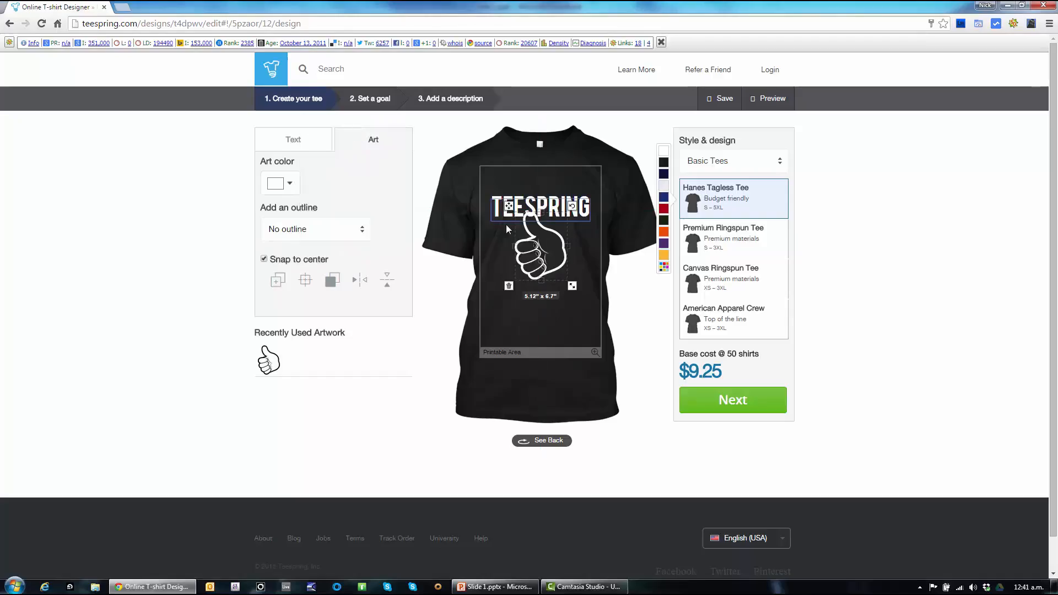
left_click_drag(530, 243, 529, 255)
left_click(289, 184)
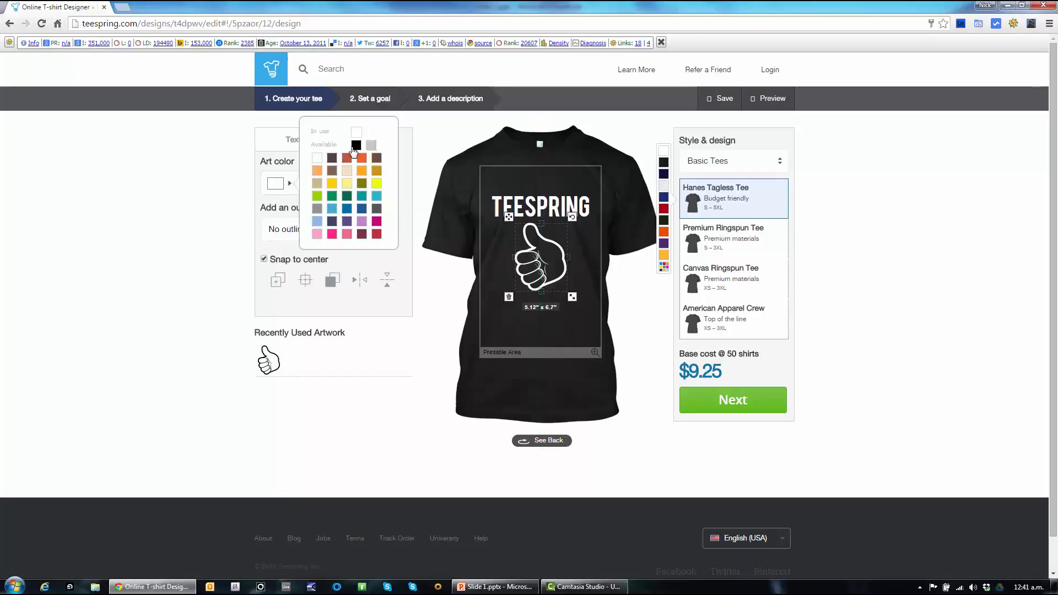
left_click(118, 182)
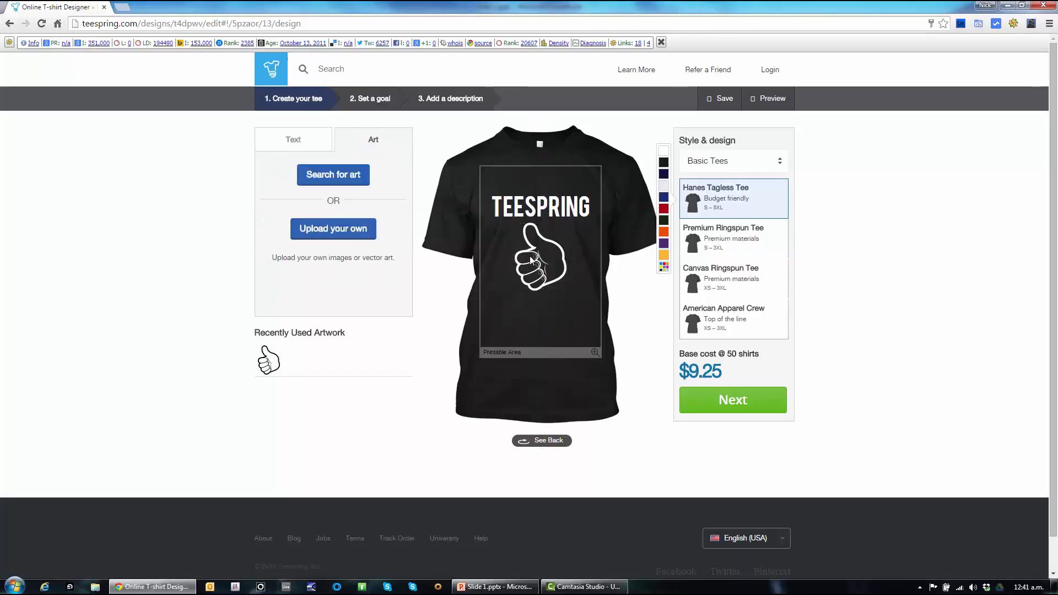
Try flipping the thumbs-up artwork horizontally and vertically, restoring it each time, and resize it to about 5.08" x 6.64".
left_click(550, 252)
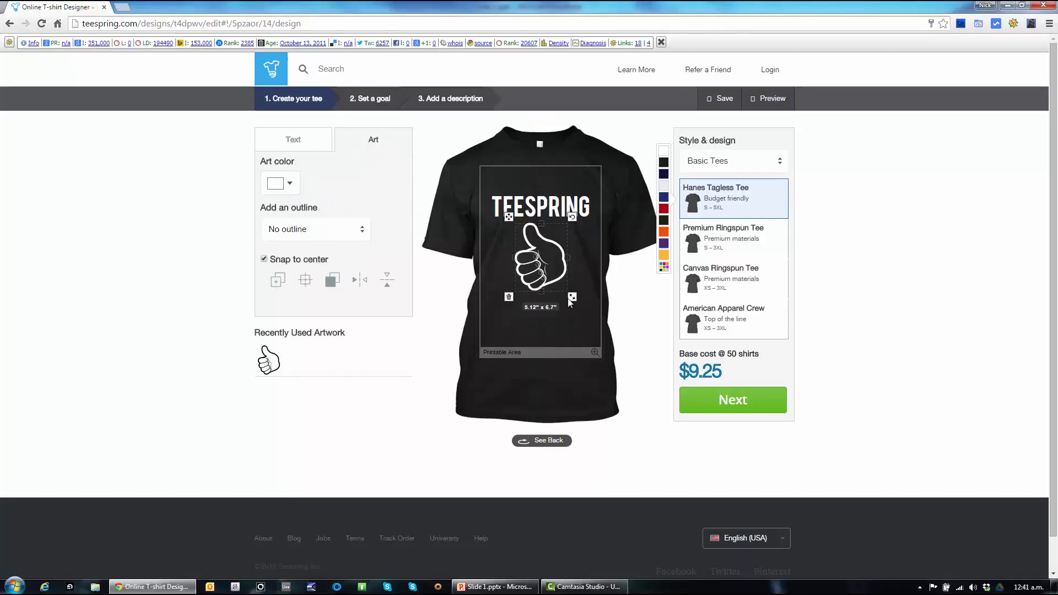
mouse_move(572, 298)
left_mouse_down()
mouse_move(581, 308)
mouse_move(575, 301)
left_mouse_up()
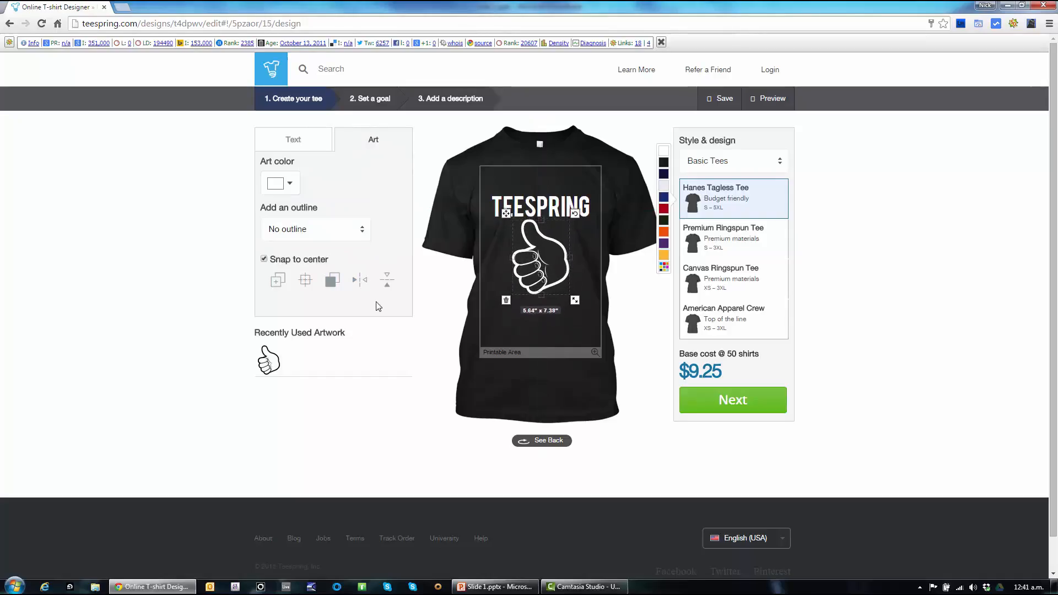
left_click(360, 281)
left_click(360, 282)
left_click(386, 283)
left_click(387, 285)
left_click_drag(579, 302, 576, 298)
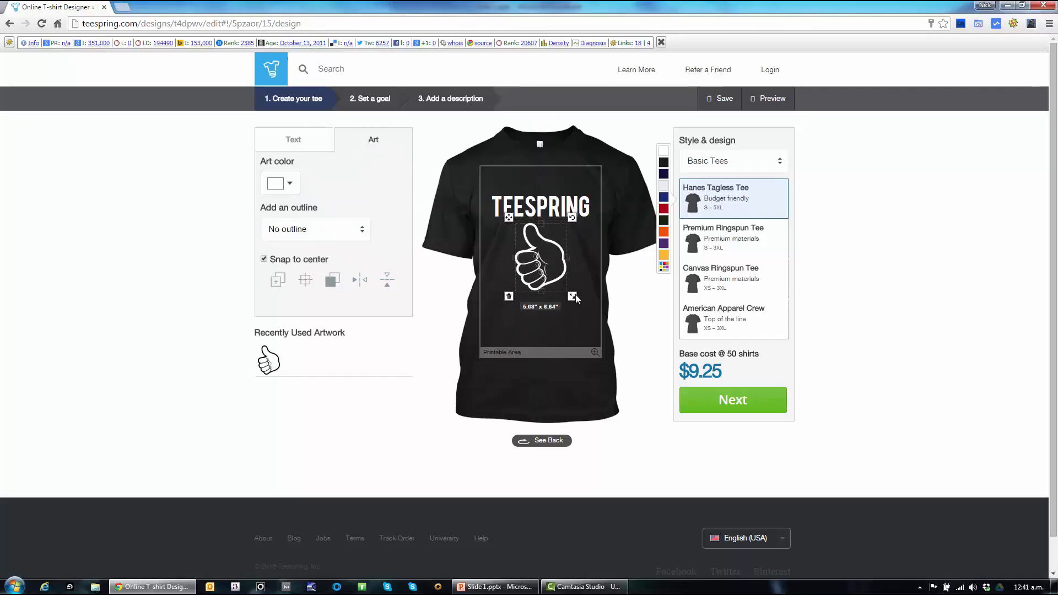
left_click(518, 258)
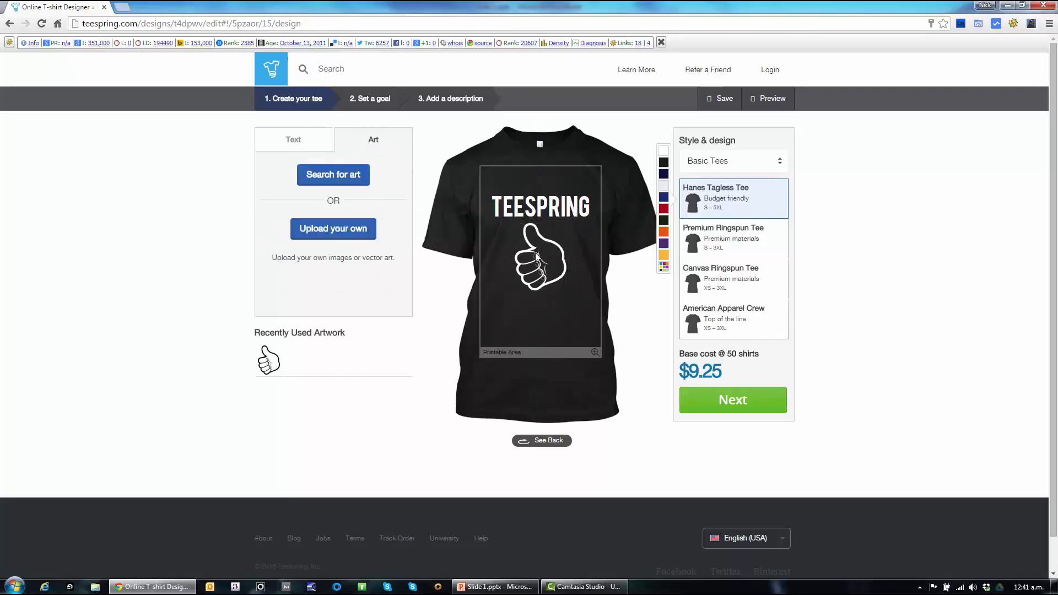
Add the text "ROCKS" in white Bebas and place it centered below the thumbs-up artwork.
left_click(529, 249)
left_click(303, 145)
left_click(288, 268)
left_click(321, 241)
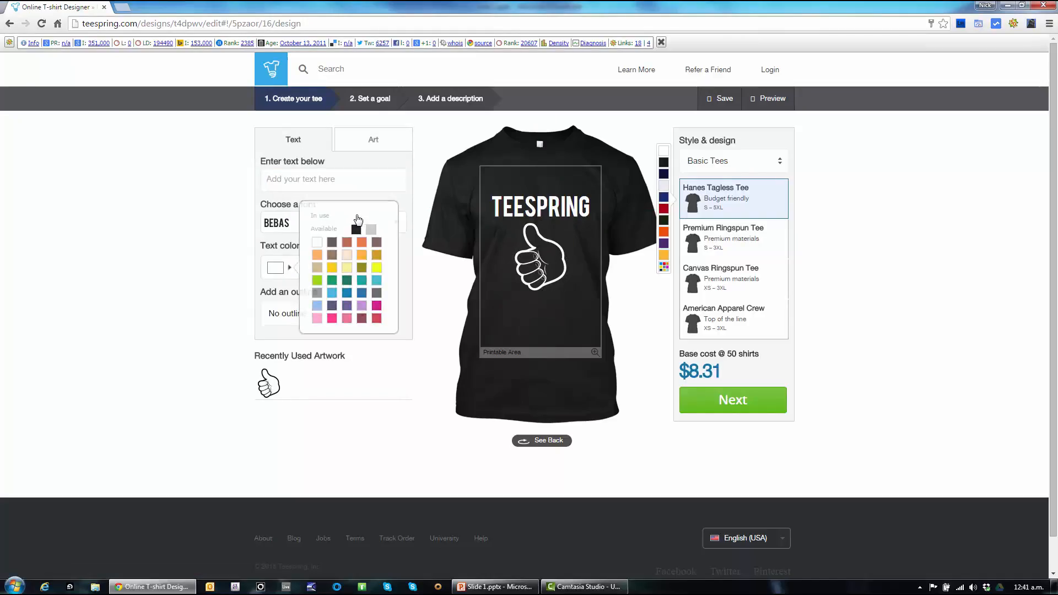
left_click(294, 178)
type("ROCKS")
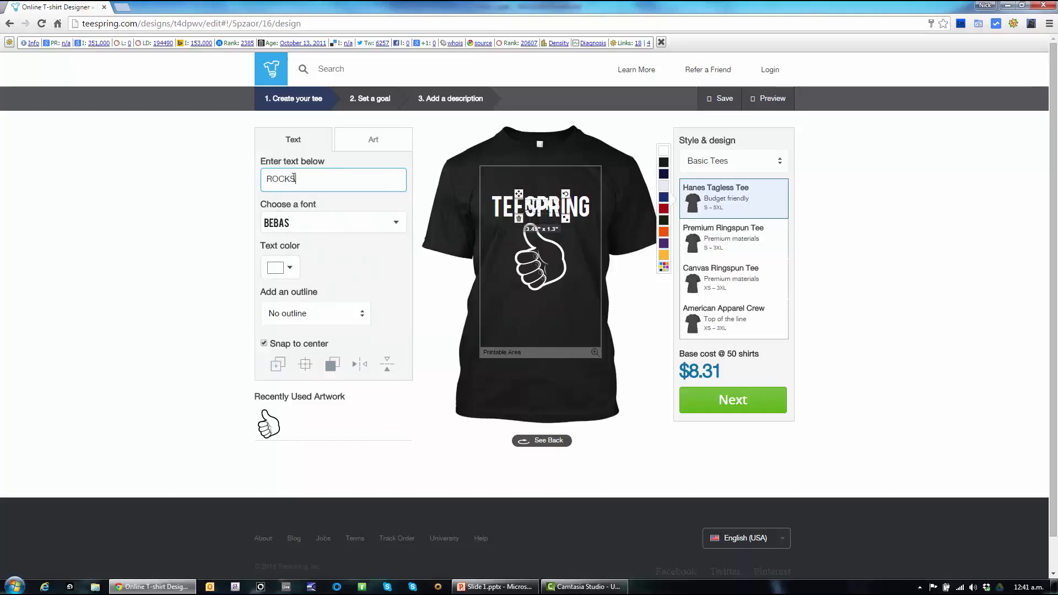
key("Return")
key("BackSpace")
left_click_drag(534, 215, 554, 313)
left_click(818, 244)
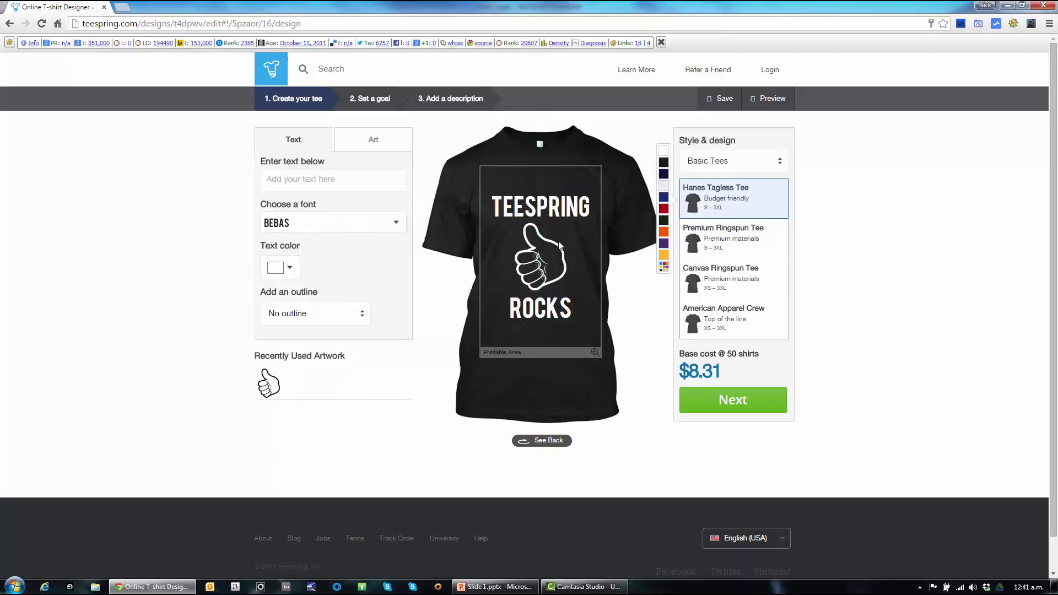
Select the thumbs-up artwork and the Teespring text in turn and look through the font choices for the text.
left_click(542, 266)
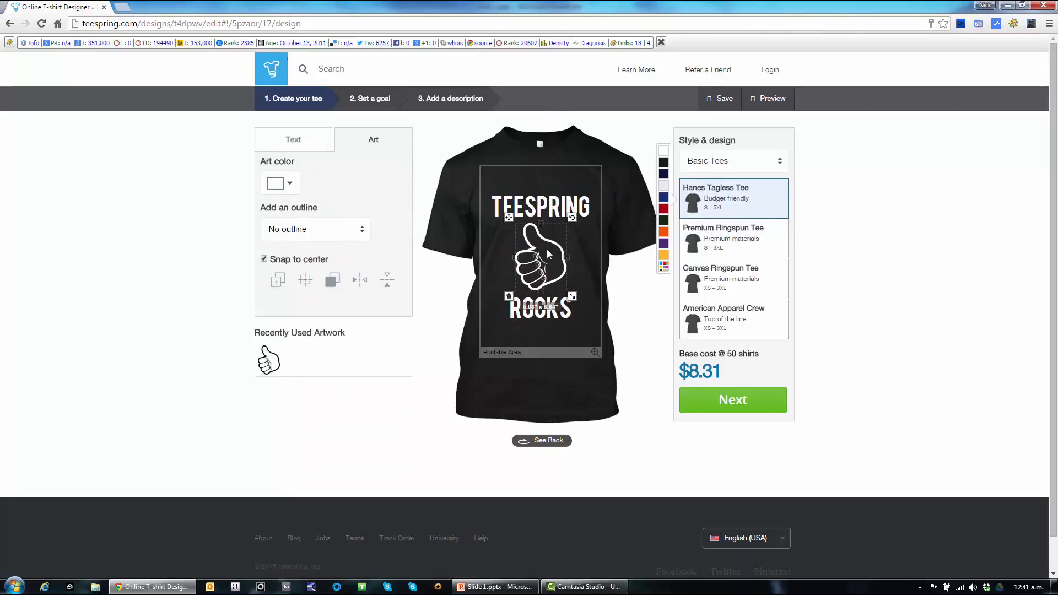
left_click(643, 301)
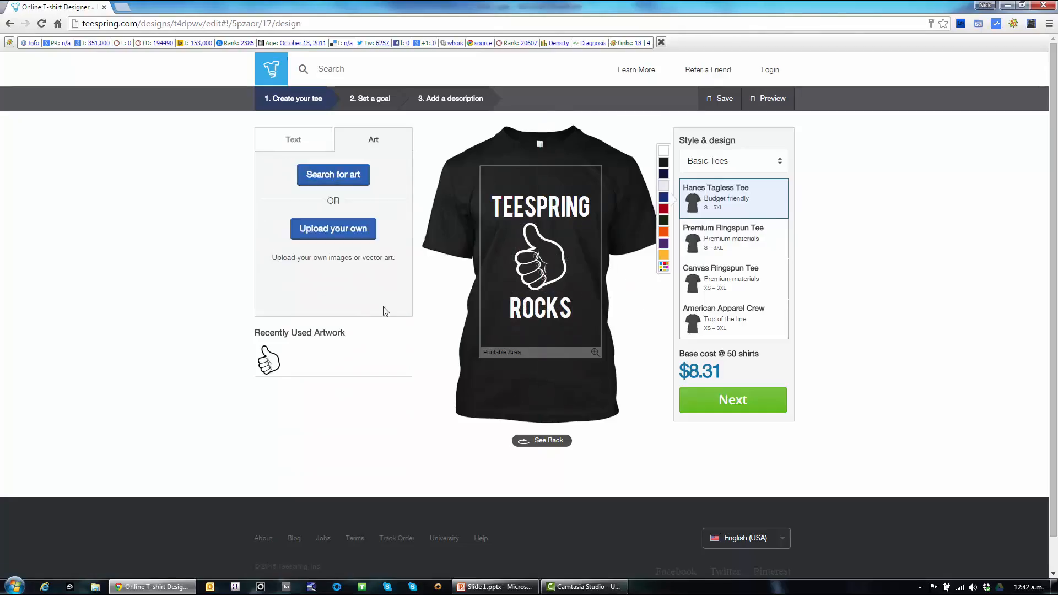
left_click(543, 208)
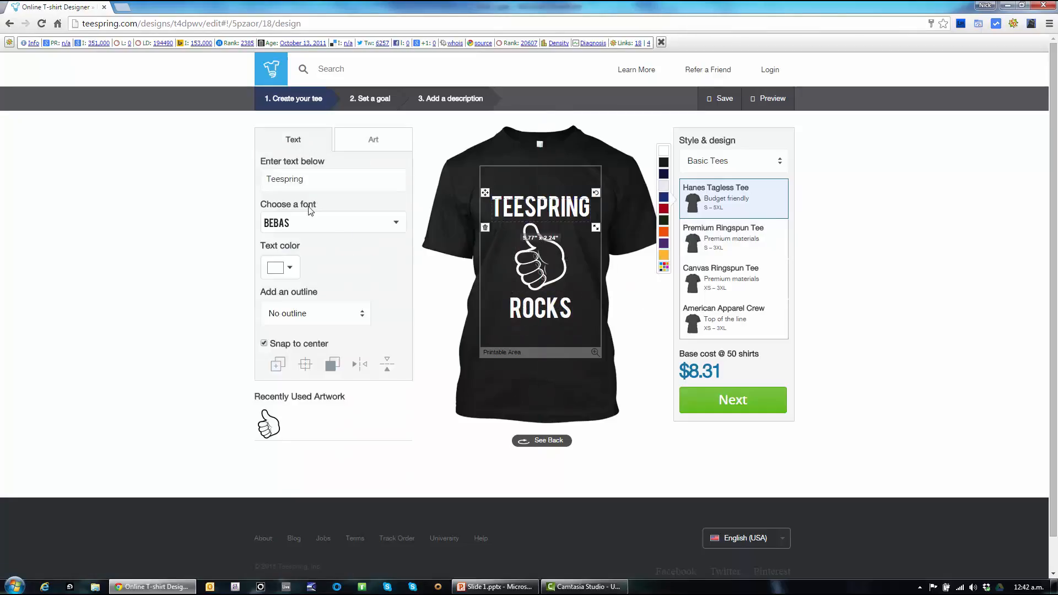
left_click(363, 227)
left_click(452, 260)
left_click(343, 223)
left_click(440, 287)
left_click(598, 291)
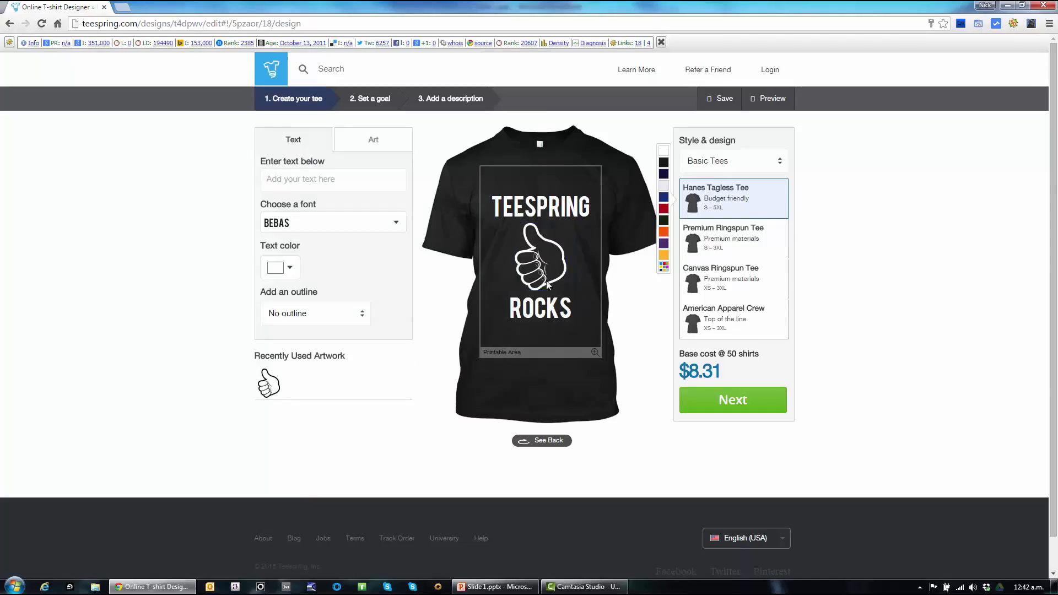
Delete the thumbs-up artwork, the Teespring text and the ROCKS text from the shirt's front.
left_click(554, 252)
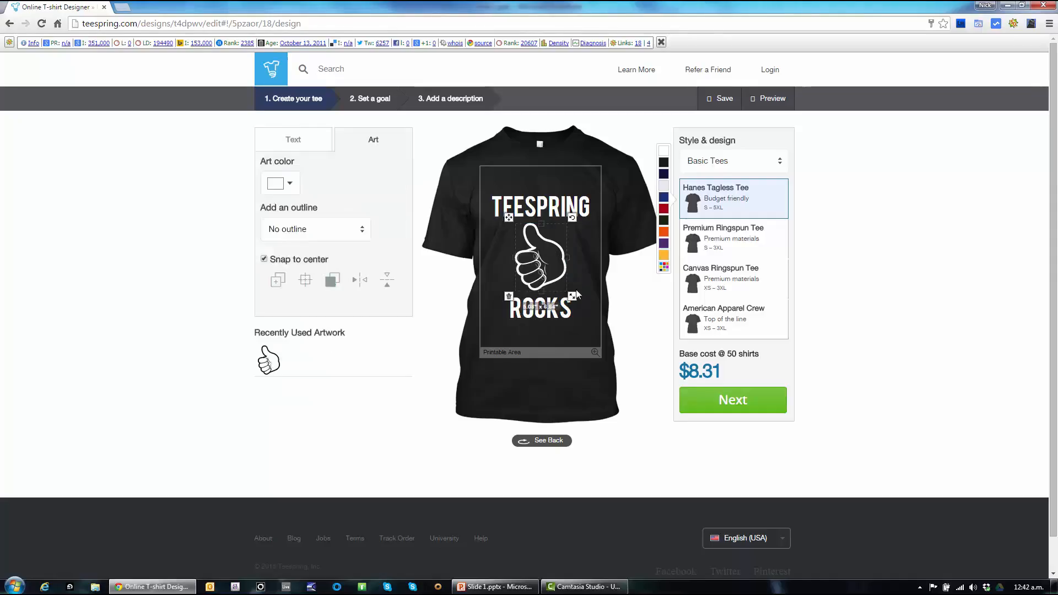
key("Delete")
left_click(546, 211)
key("Delete")
left_click(541, 308)
key("Delete")
Add the text "#hashtag" to the shirt's front at about 10.44" x 2.28" and delete it.
left_click(319, 180)
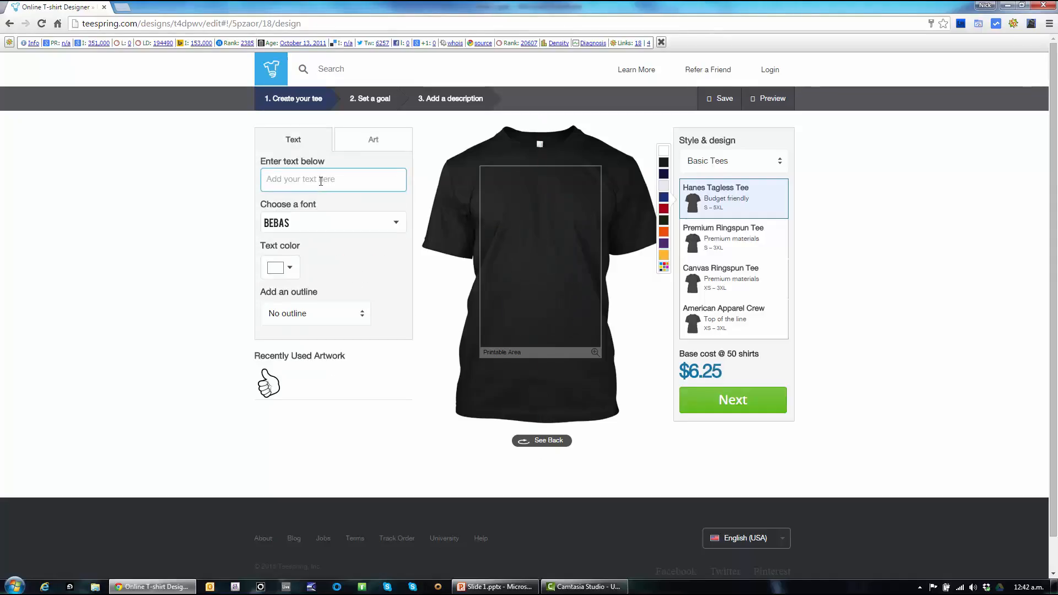
type("#has")
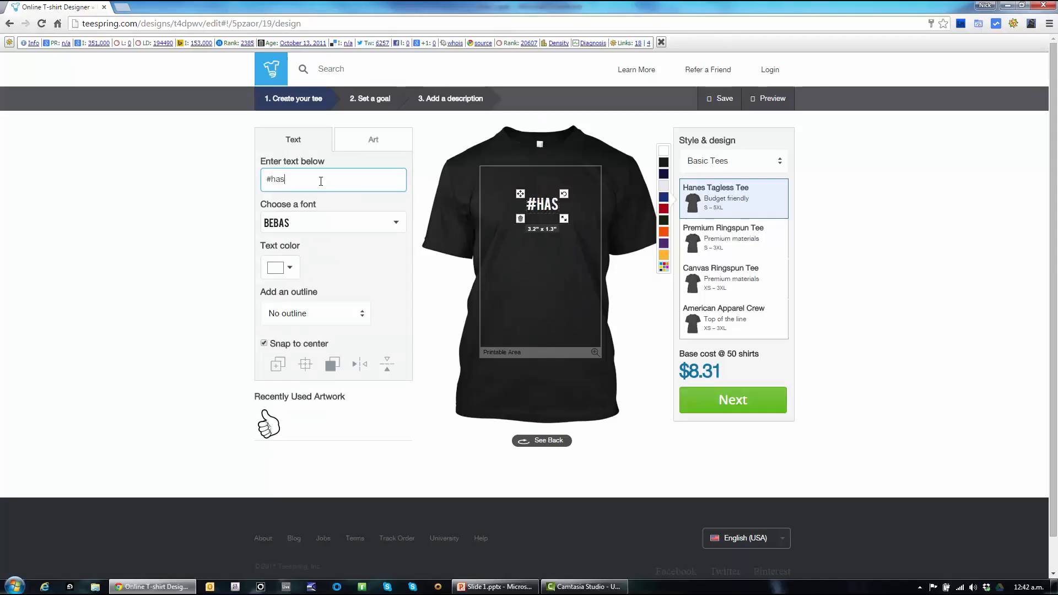
type("htag")
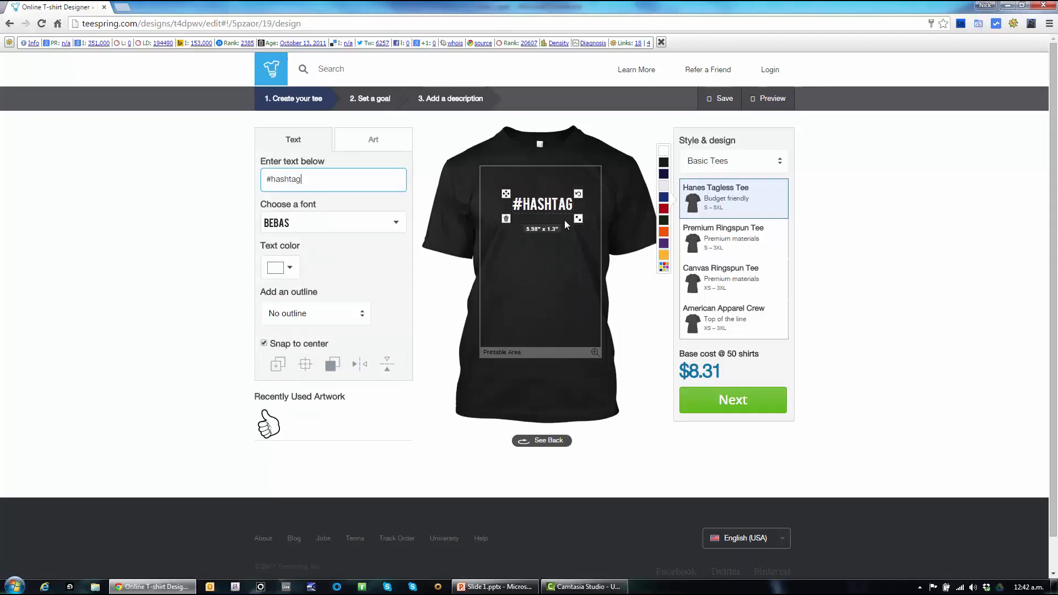
mouse_move(579, 221)
left_mouse_down()
mouse_move(602, 232)
mouse_move(584, 222)
left_mouse_up()
left_click(631, 284)
left_click(626, 285)
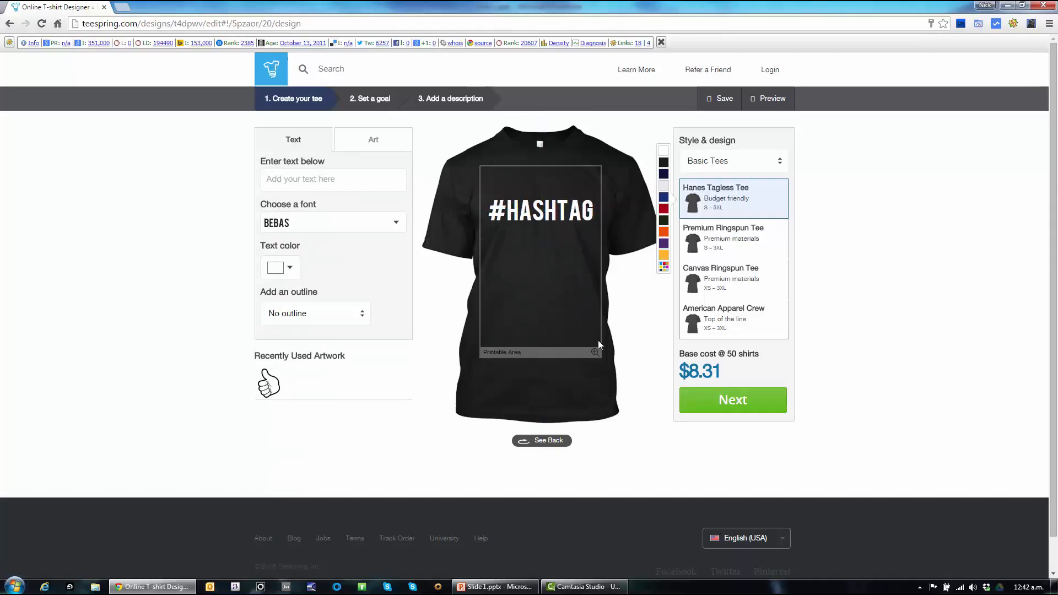
left_click(564, 219)
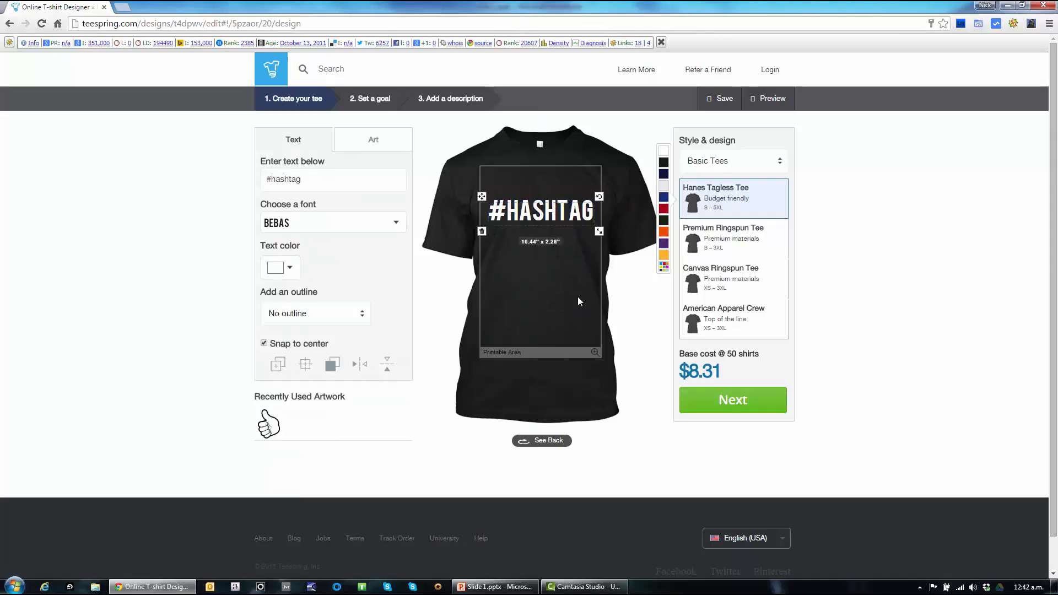
key("Delete")
Add the text "#back" to the back of the shirt and enlarge it to about 7.71" x 2.55".
left_click(543, 442)
left_click(317, 176)
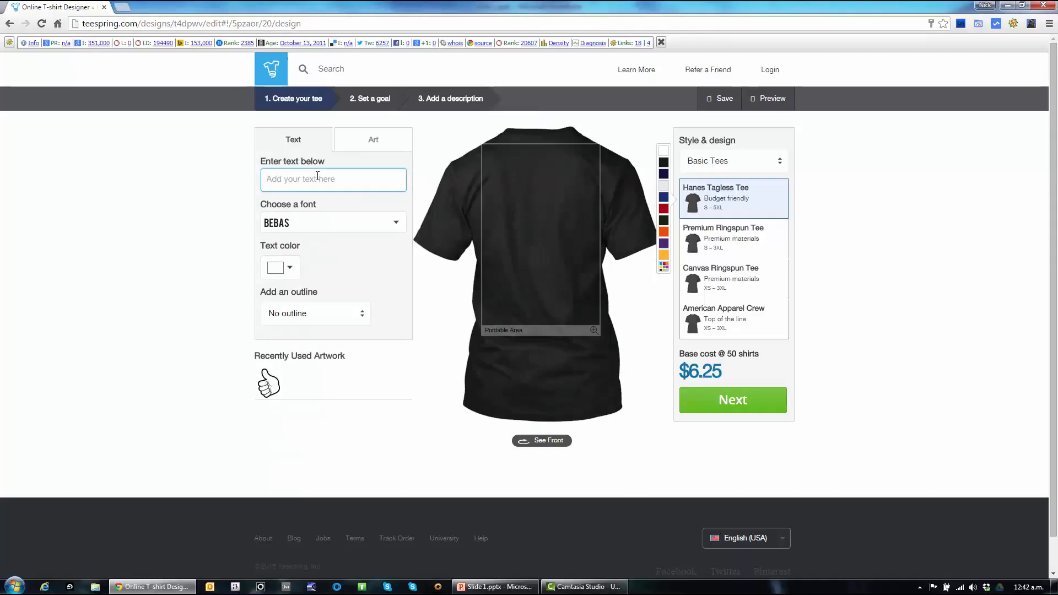
type("#back")
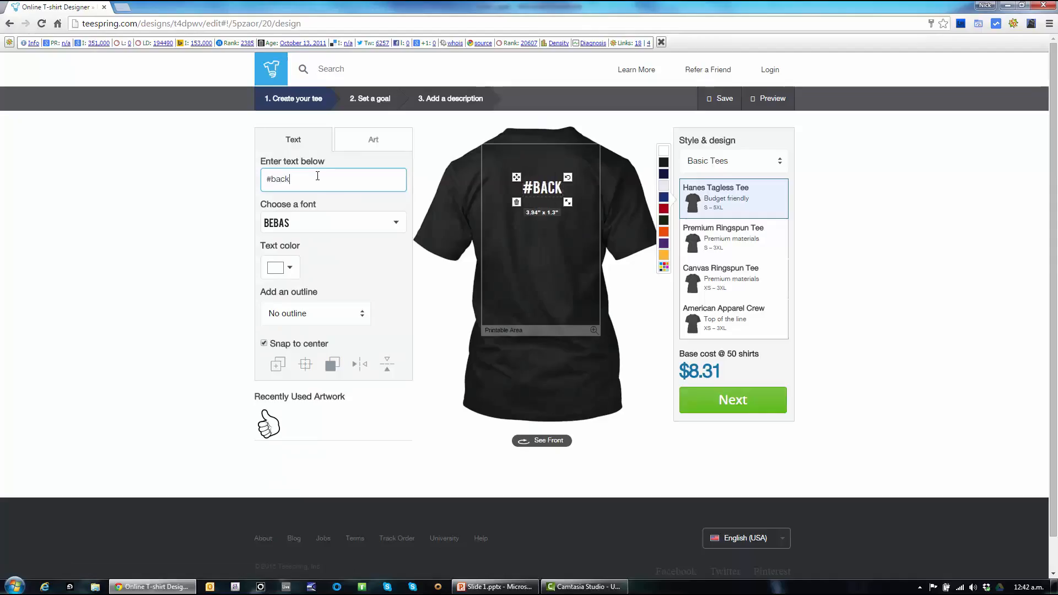
left_click_drag(568, 204, 588, 219)
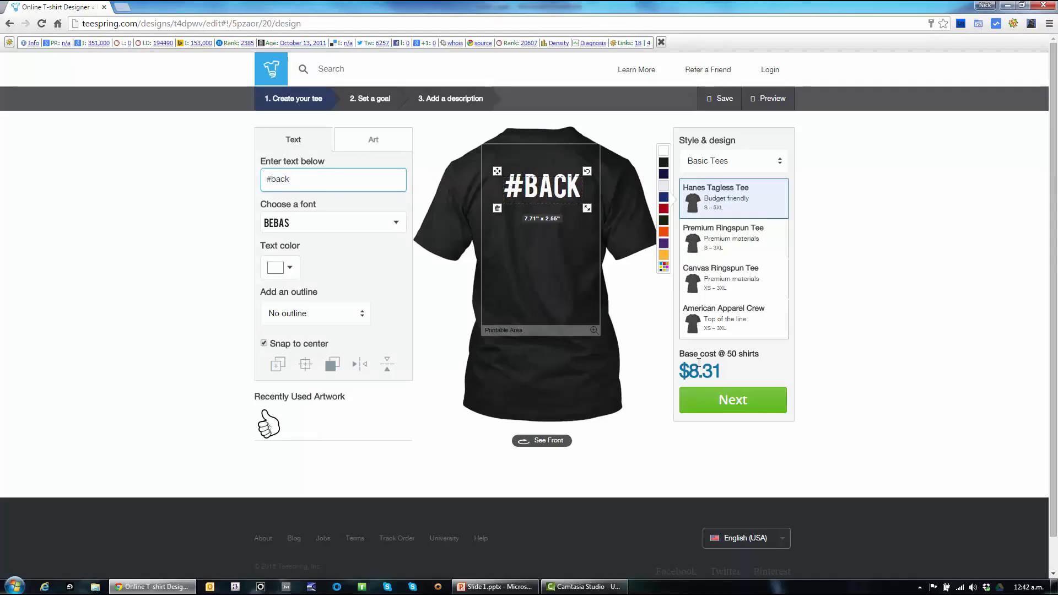
left_click(561, 251)
Add the text "#front" to the front of the shirt at about 9.38" x 2.74" and delete it.
left_click(548, 444)
left_click(319, 182)
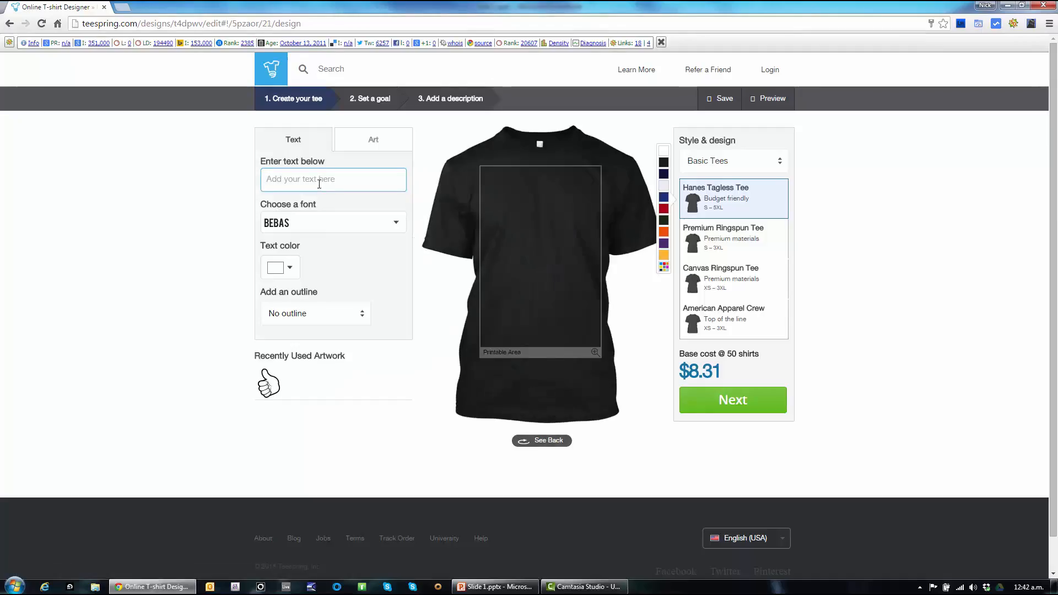
type("#front")
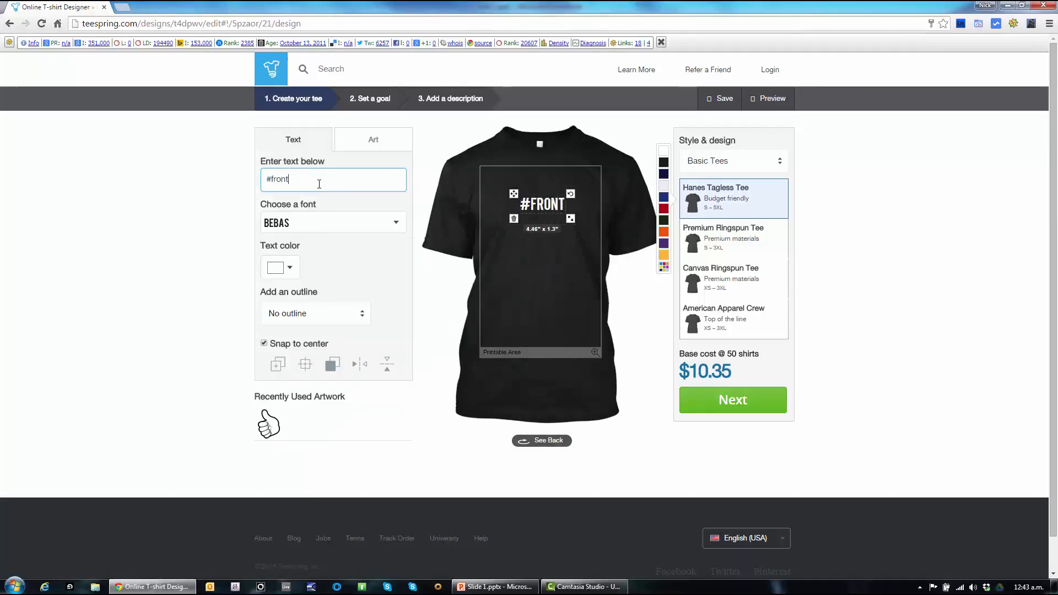
left_click_drag(573, 220, 598, 244)
left_click(642, 322)
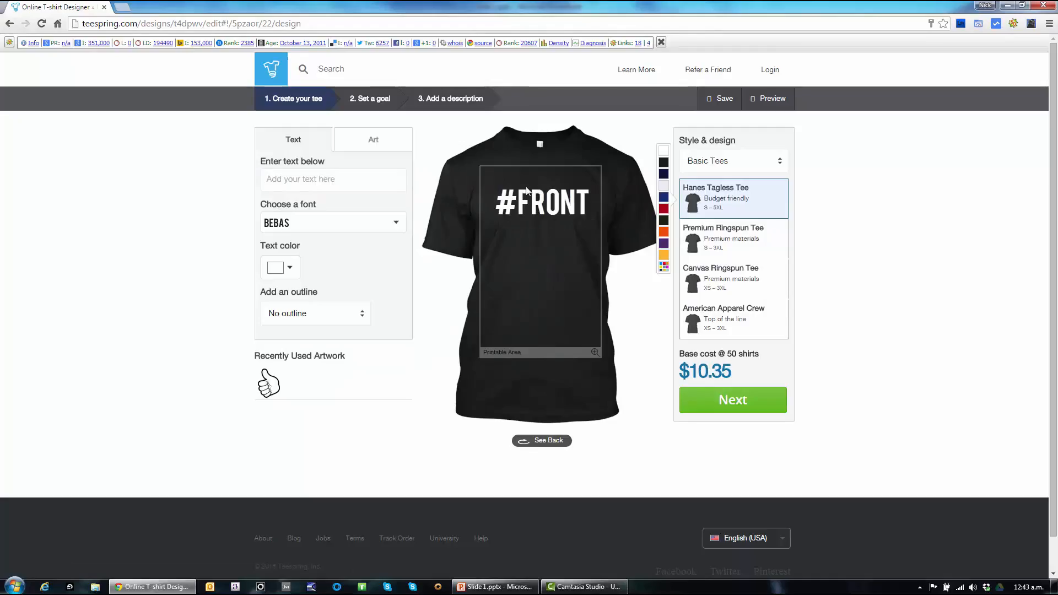
left_click(551, 203)
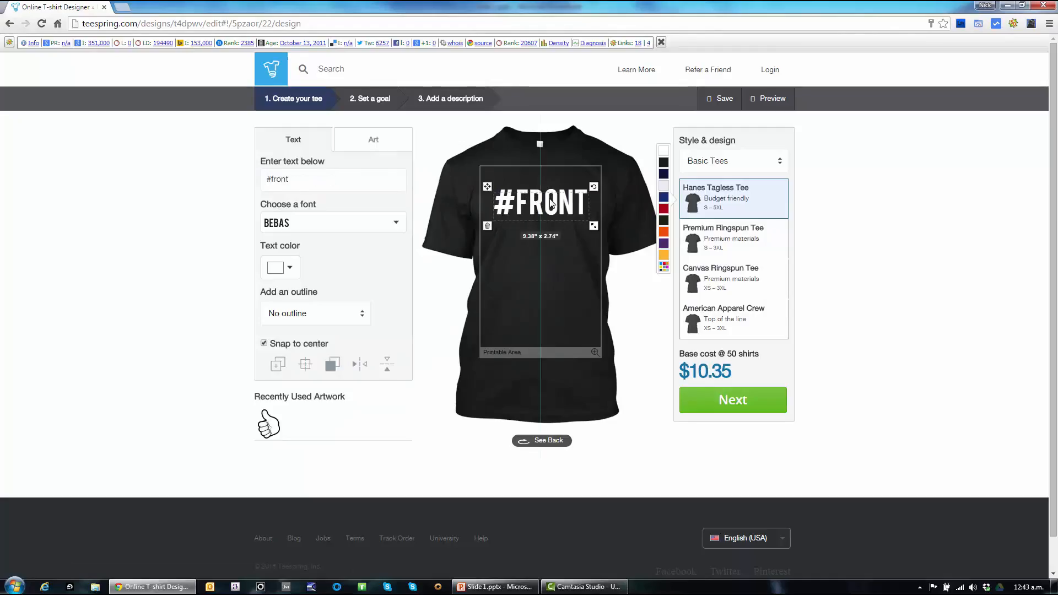
key("Delete")
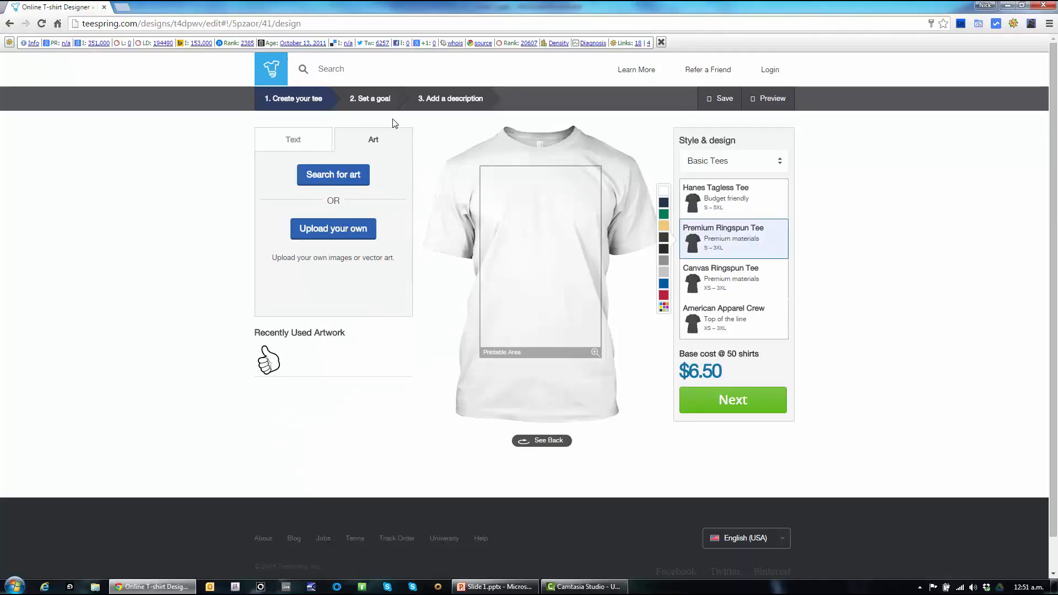
Upload the image file grabyourballs.png from the TS CE folder as artwork for the white Premium Ringspun Tee.
left_click(336, 233)
left_click(336, 199)
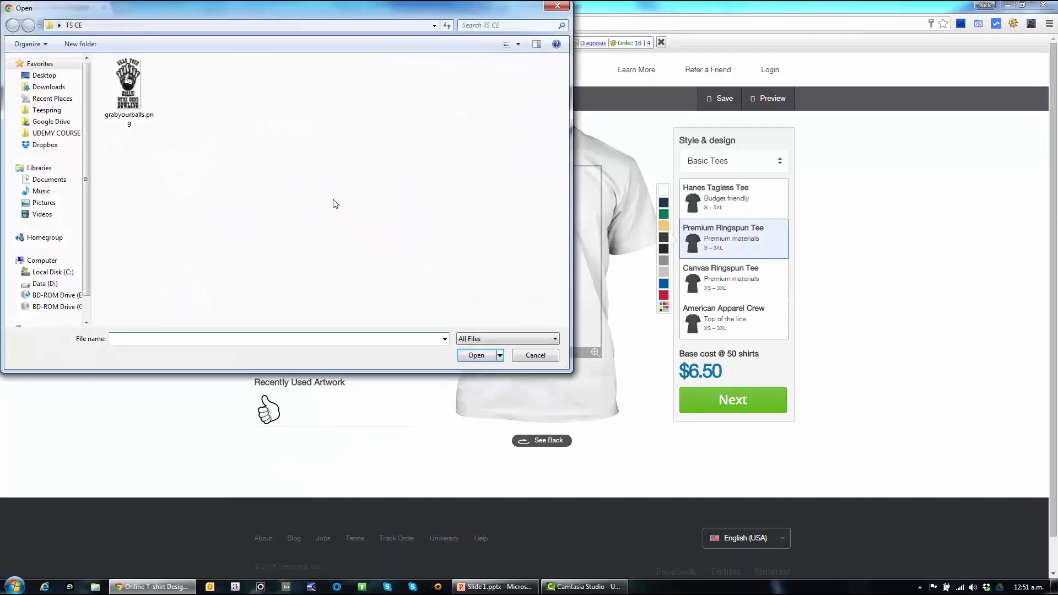
double_click(128, 84)
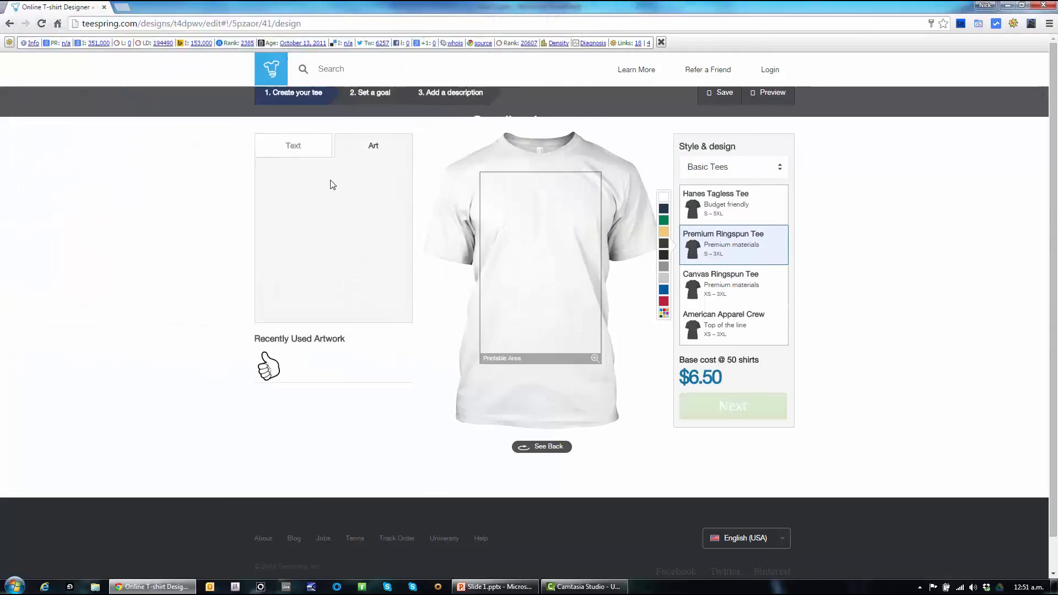
Enlarge the uploaded bowling artwork to about 5.32" x 11.21" and center it in the upper part of the printable area.
mouse_move(541, 224)
left_mouse_down()
mouse_move(548, 244)
mouse_move(544, 211)
left_mouse_up()
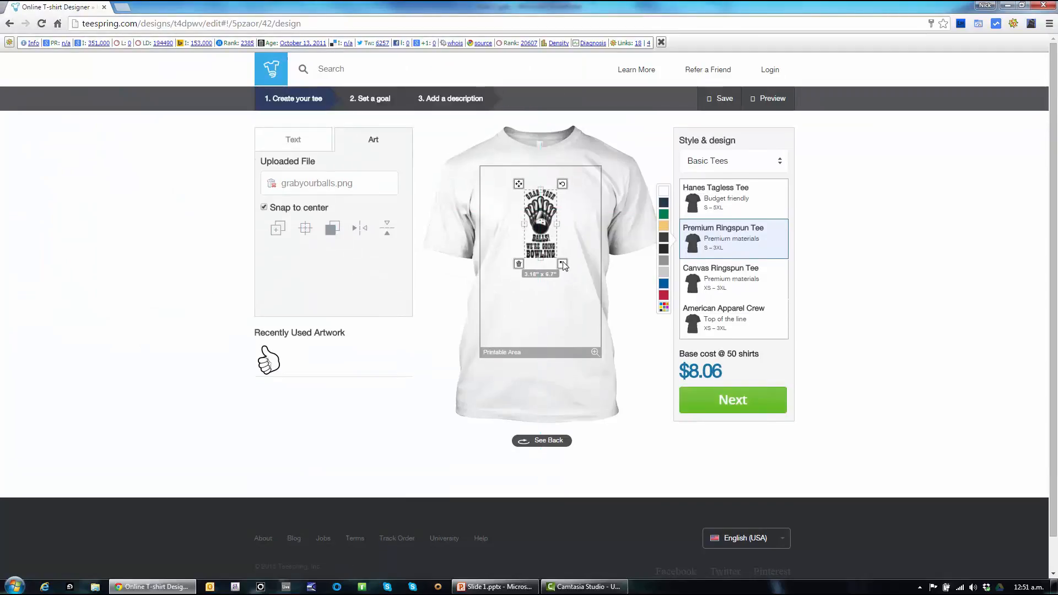
left_click_drag(562, 265, 580, 290)
left_click_drag(548, 223, 549, 233)
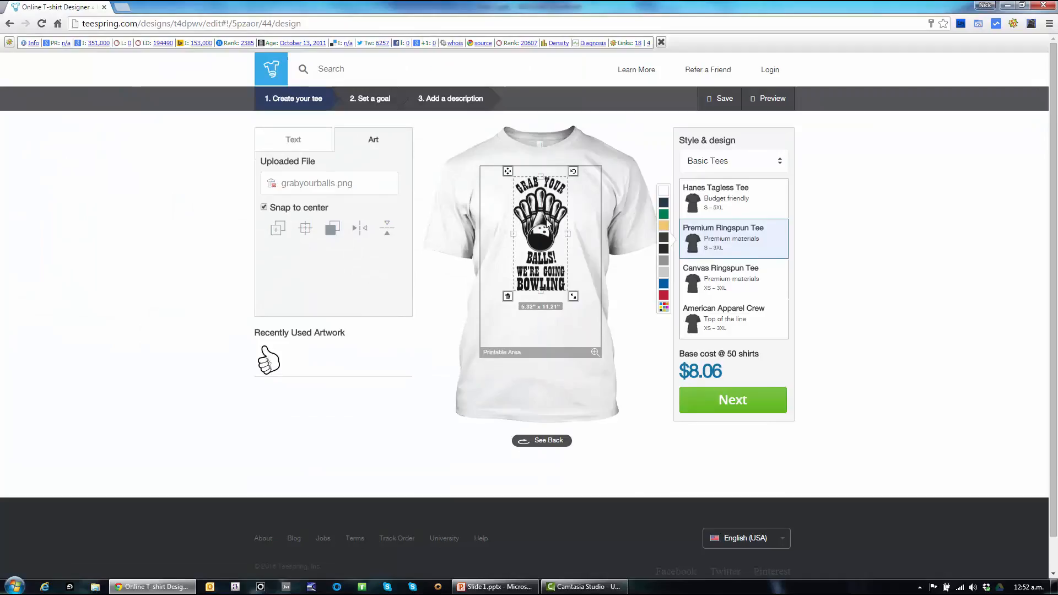
Enlarge the bowling artwork to about 8.13" x 17.13" and position it to fill the height of the printable area.
left_click_drag(574, 298, 597, 327)
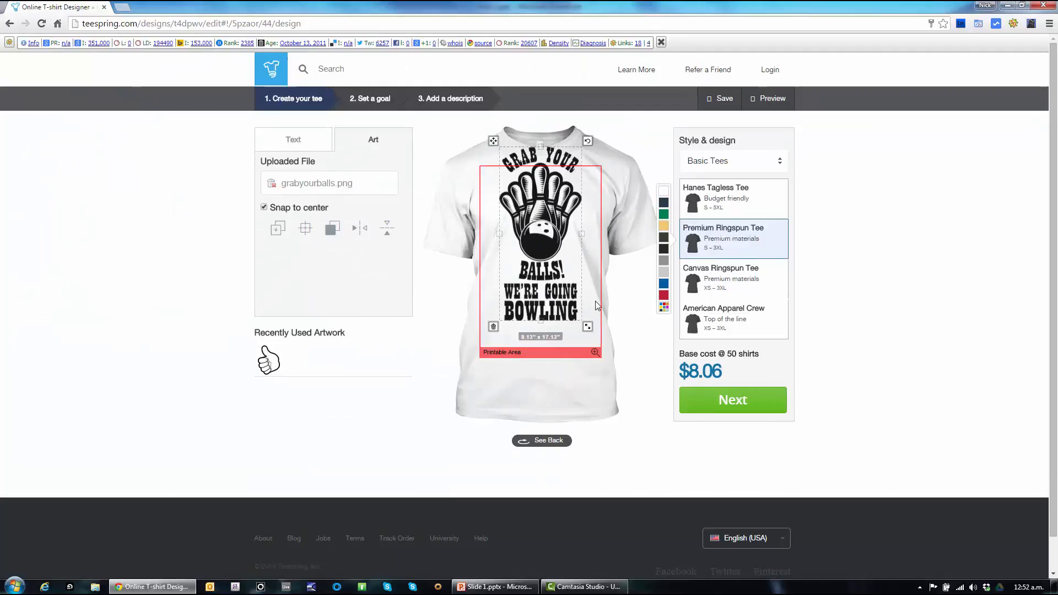
left_click_drag(544, 199, 536, 236)
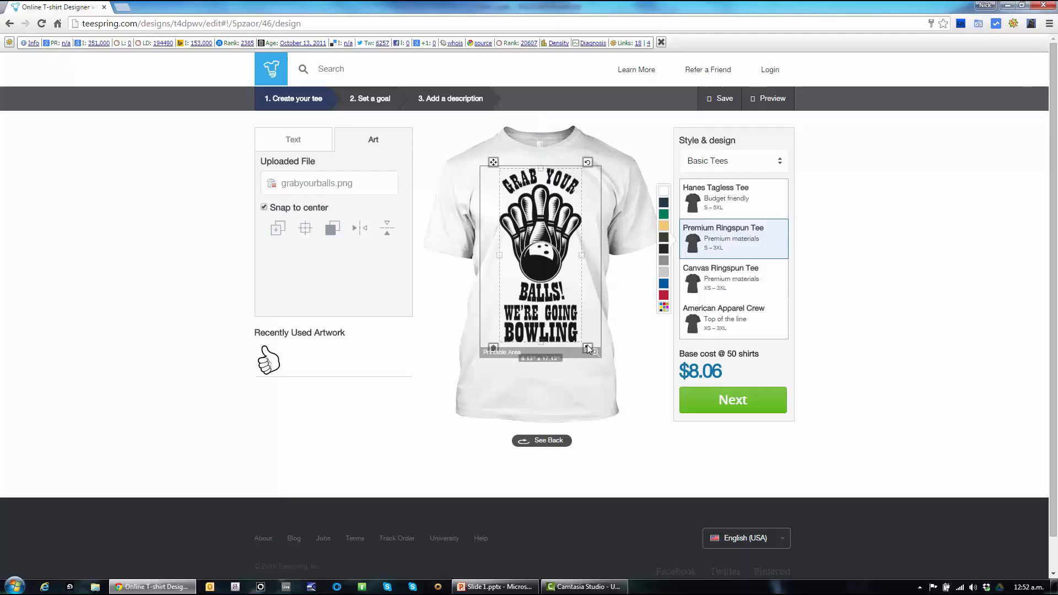
left_click_drag(593, 354, 592, 353)
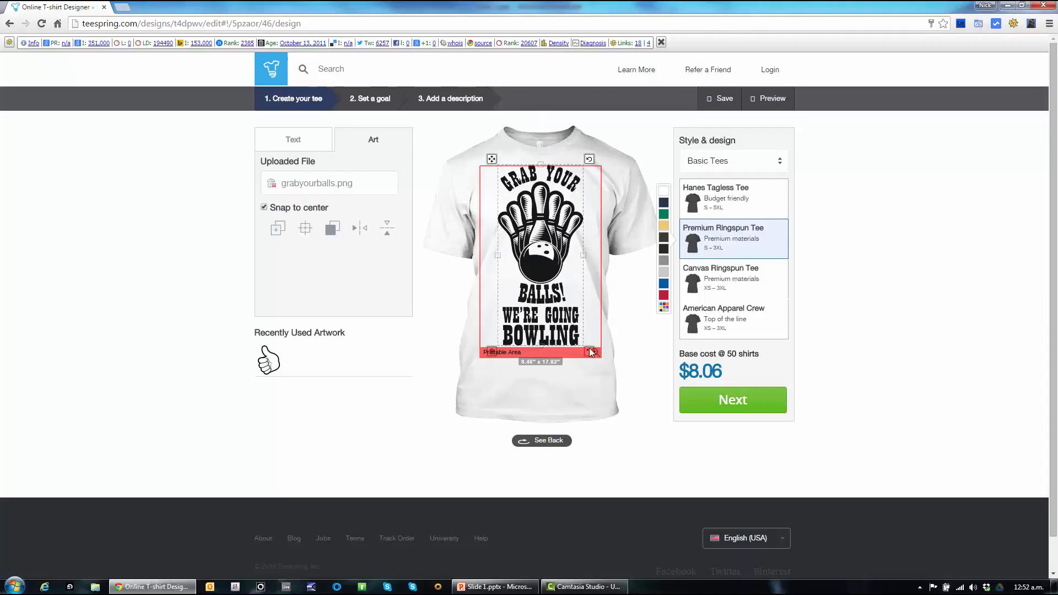
Try green and blue on the Premium Ringspun Tee, and red and blue on the American Apparel Crew.
left_click(663, 214)
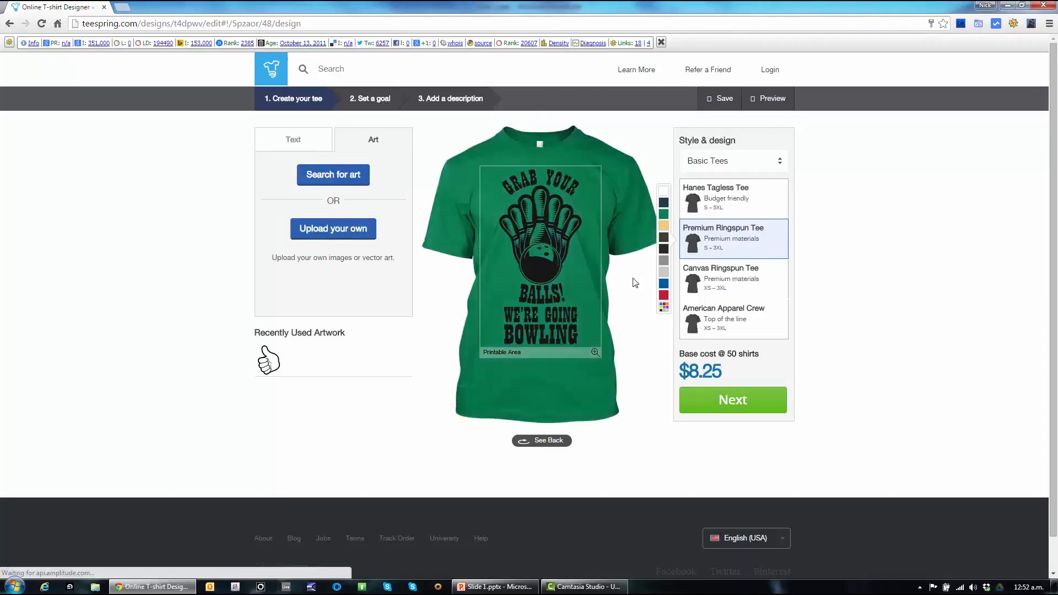
left_click(664, 284)
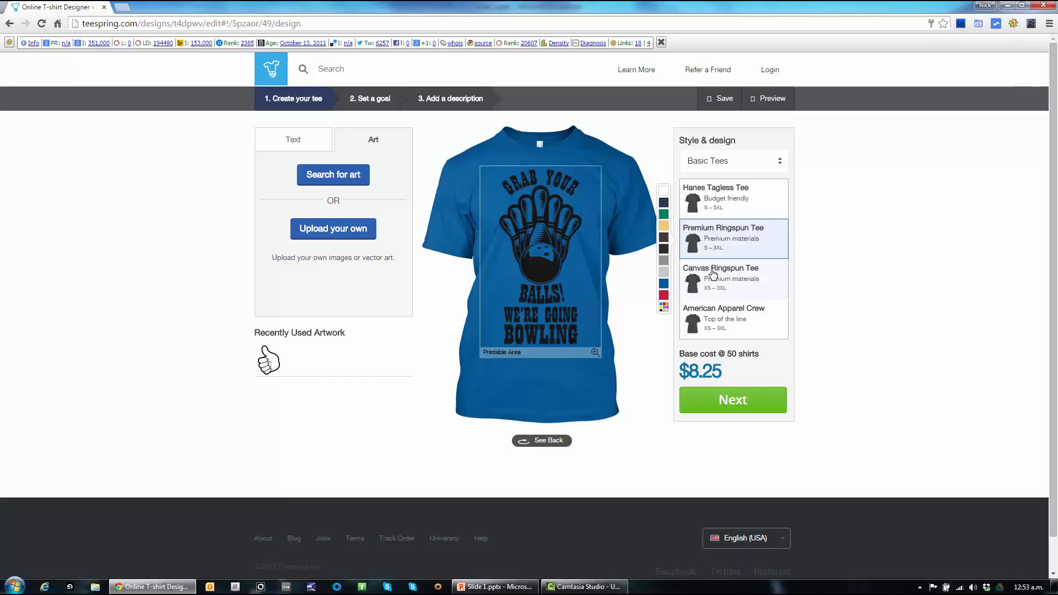
left_click(728, 322)
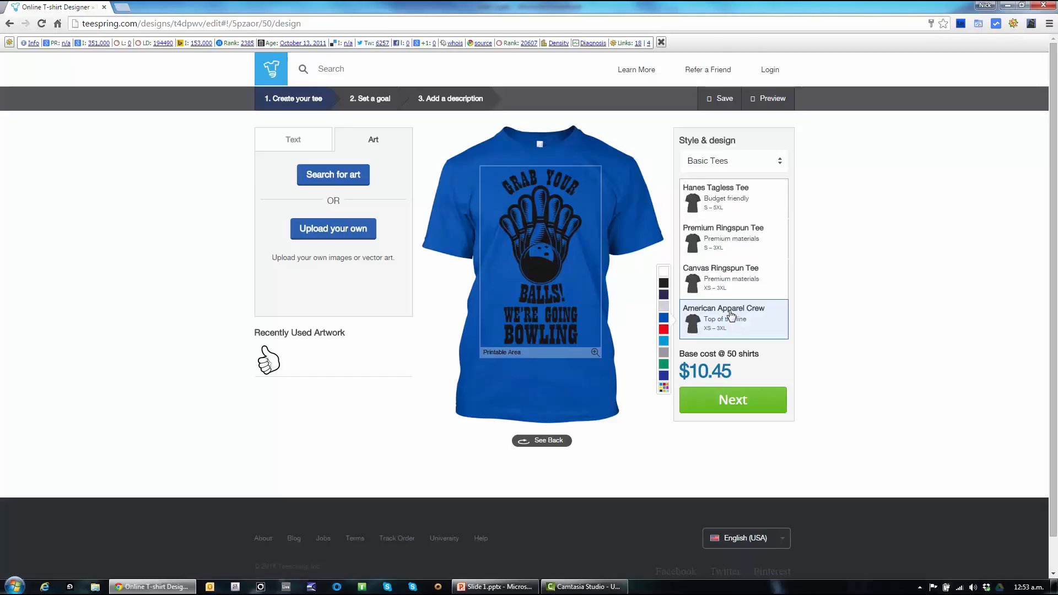
left_click(664, 329)
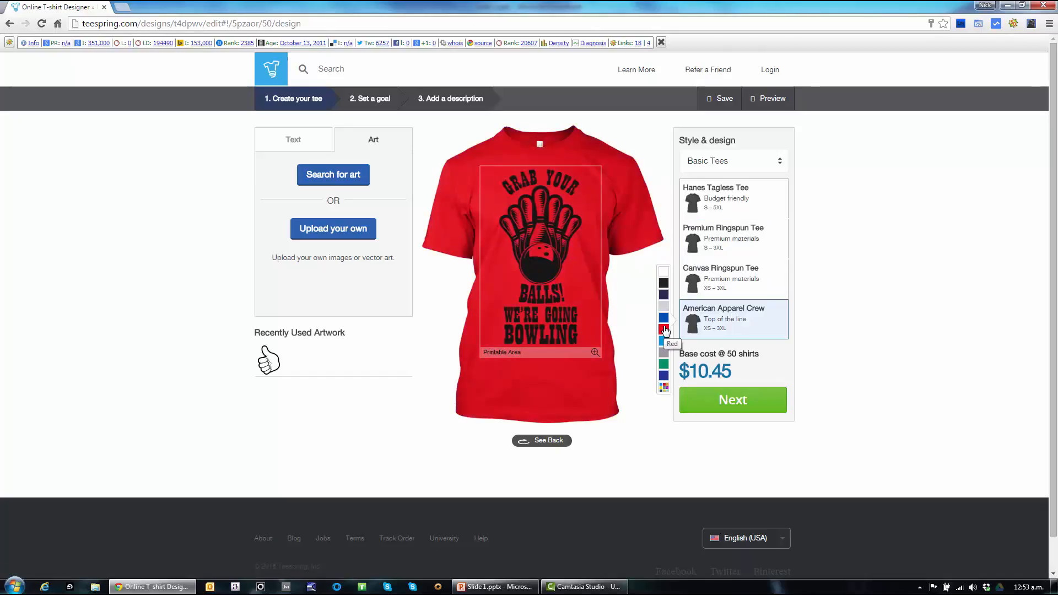
left_click(663, 318)
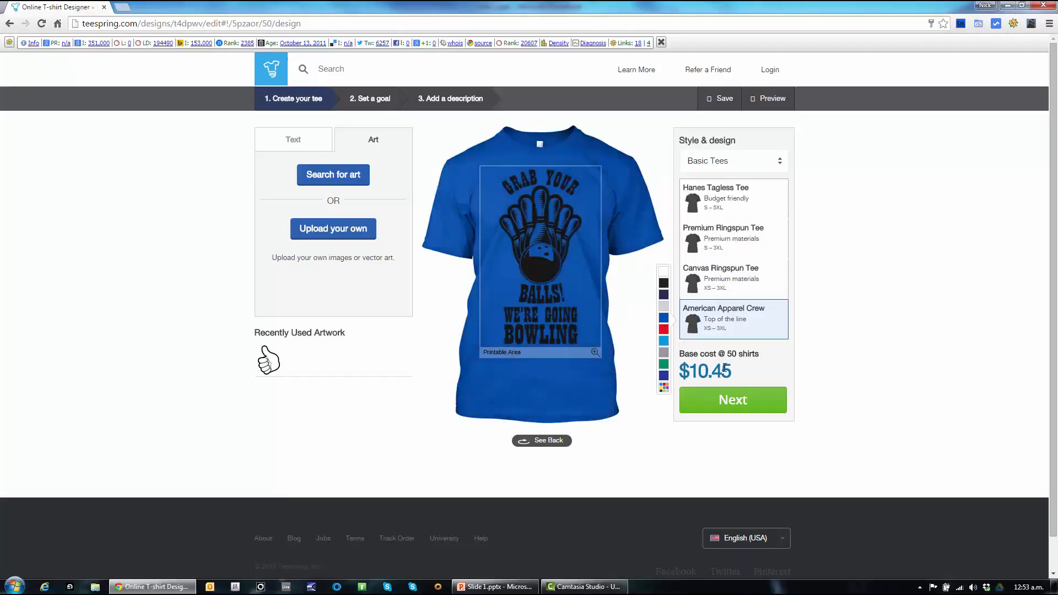
Switch the shirt to the Hanes Tagless Tee, trying orange and settling on a muted denim blue.
left_click(726, 194)
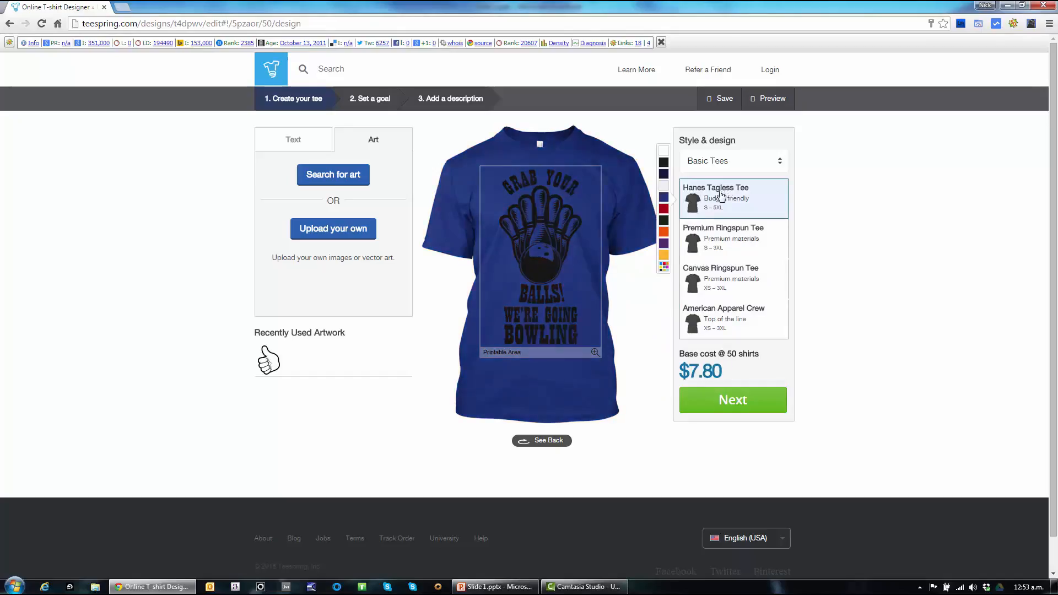
left_click(665, 232)
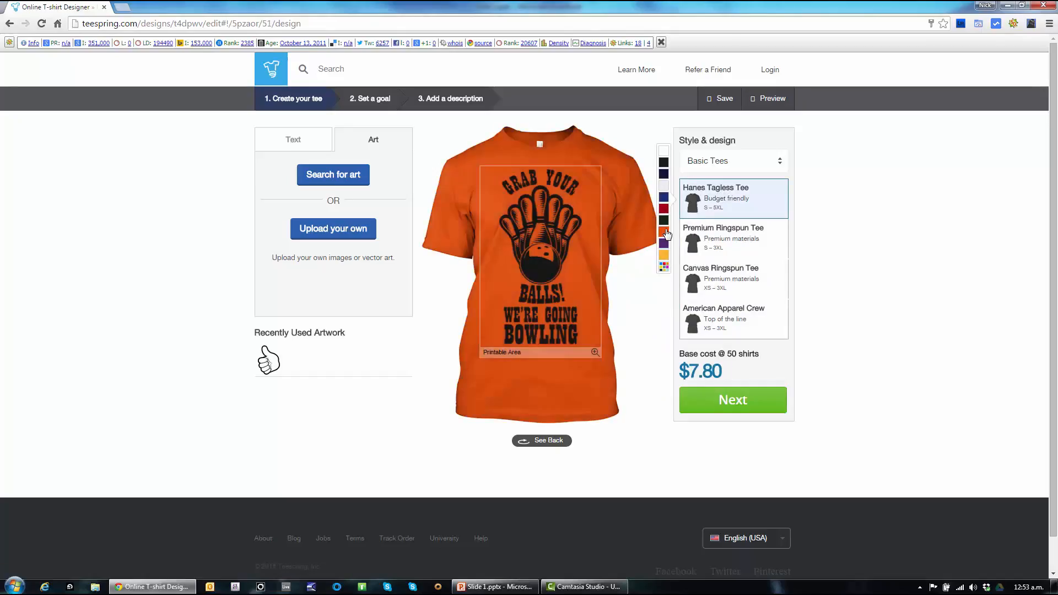
mouse_move(665, 265)
left_click(703, 266)
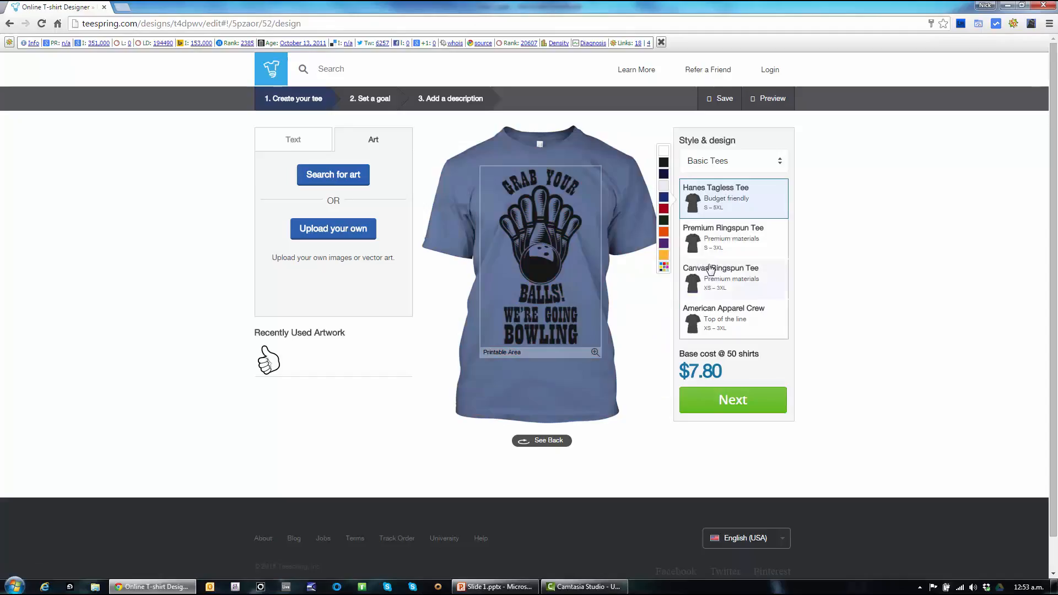
Change the product to the Gildan 8oz Heavy Blend Hoodie and shrink the bowling artwork to about 3.94" x 8.3".
left_click(759, 161)
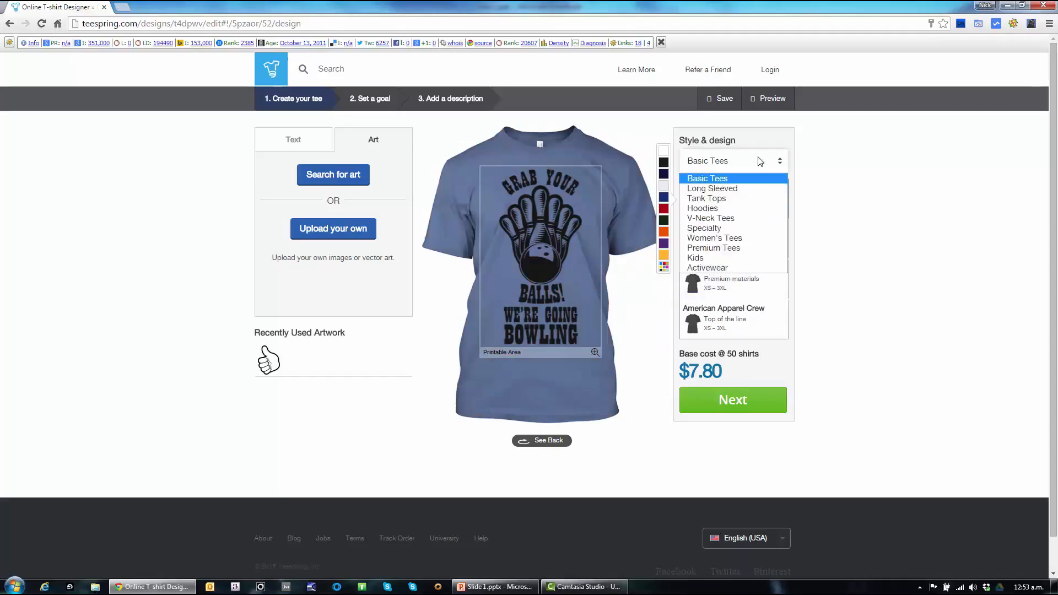
left_click(716, 208)
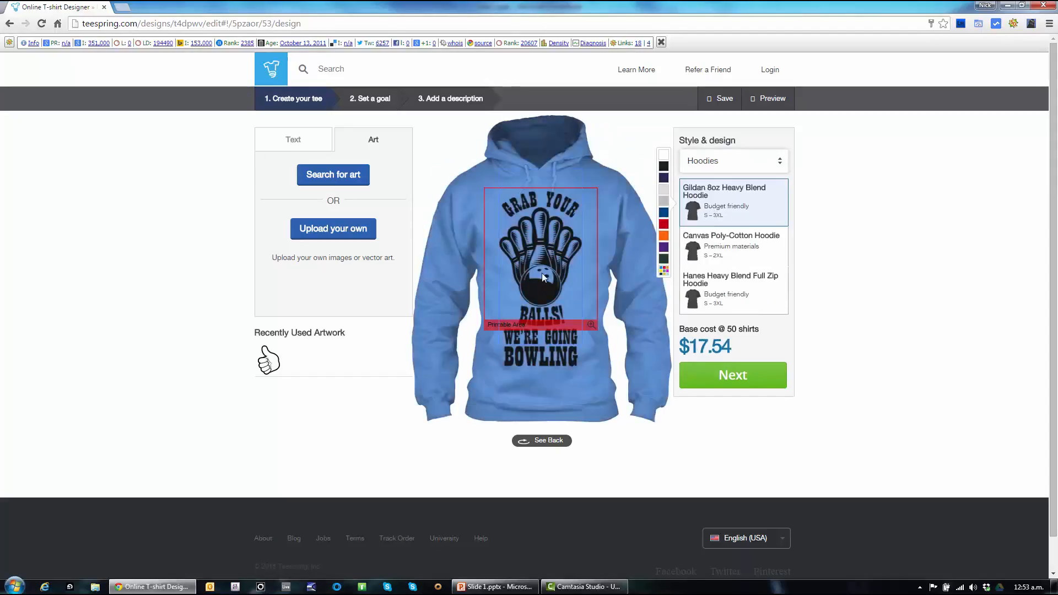
left_click(544, 279)
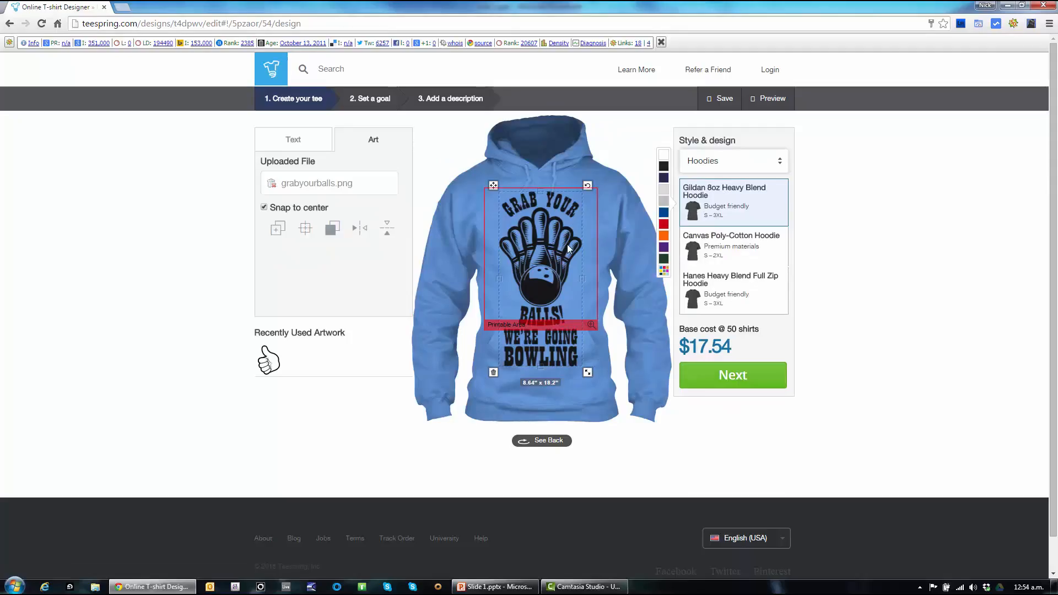
left_click_drag(541, 209, 541, 207)
left_click_drag(588, 371, 562, 319)
left_click_drag(542, 266, 543, 236)
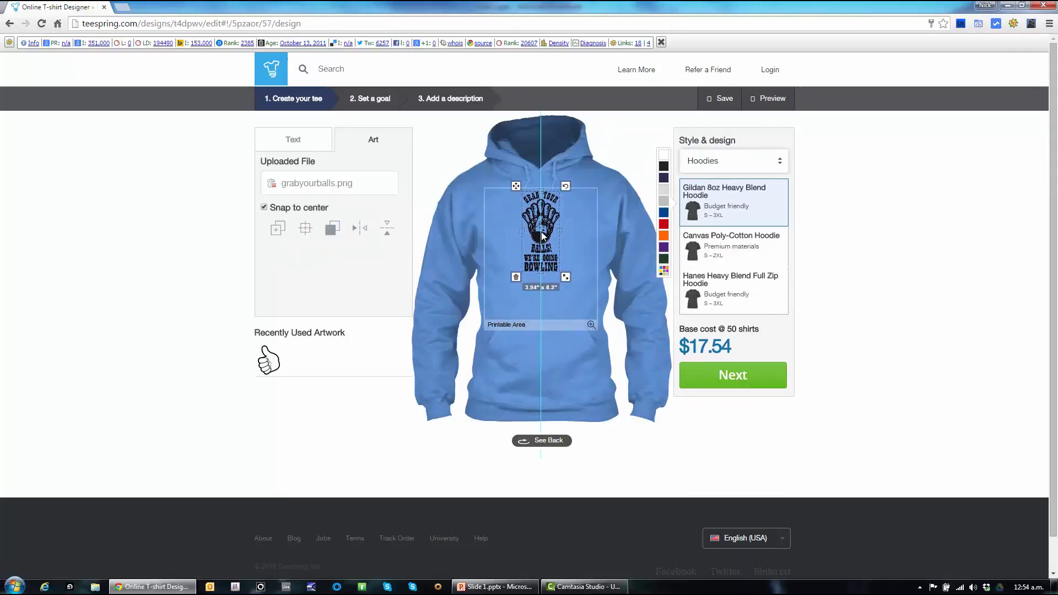
Enlarge the bowling artwork and center it so that it just fits inside the hoodie's printable area.
left_click_drag(565, 277, 585, 305)
left_click_drag(554, 220, 556, 246)
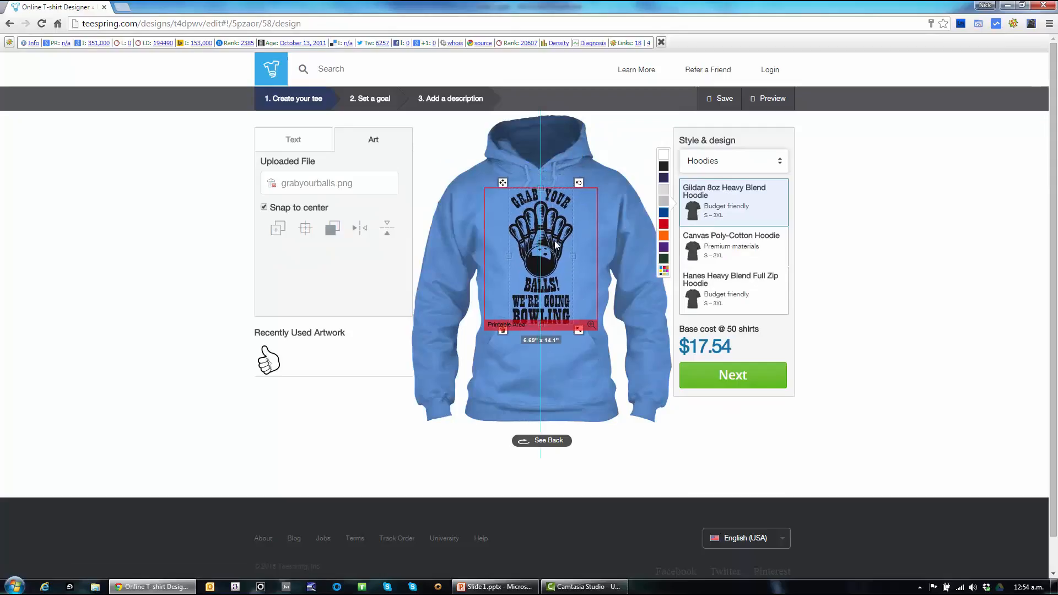
left_click_drag(577, 333, 576, 328)
left_click_drag(549, 281, 554, 280)
left_click(843, 394)
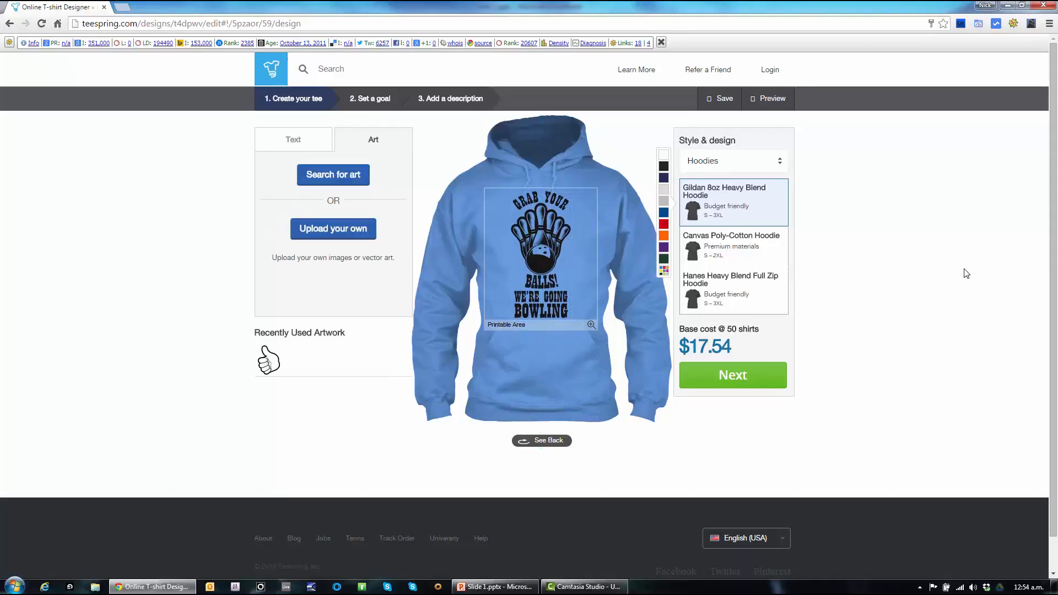
left_click_drag(545, 237, 546, 239)
Switch the product back to Basic Tees and enlarge the bowling artwork to about 8.17" x 17.21" within the printable area.
left_click(726, 164)
left_click(710, 180)
left_click(545, 226)
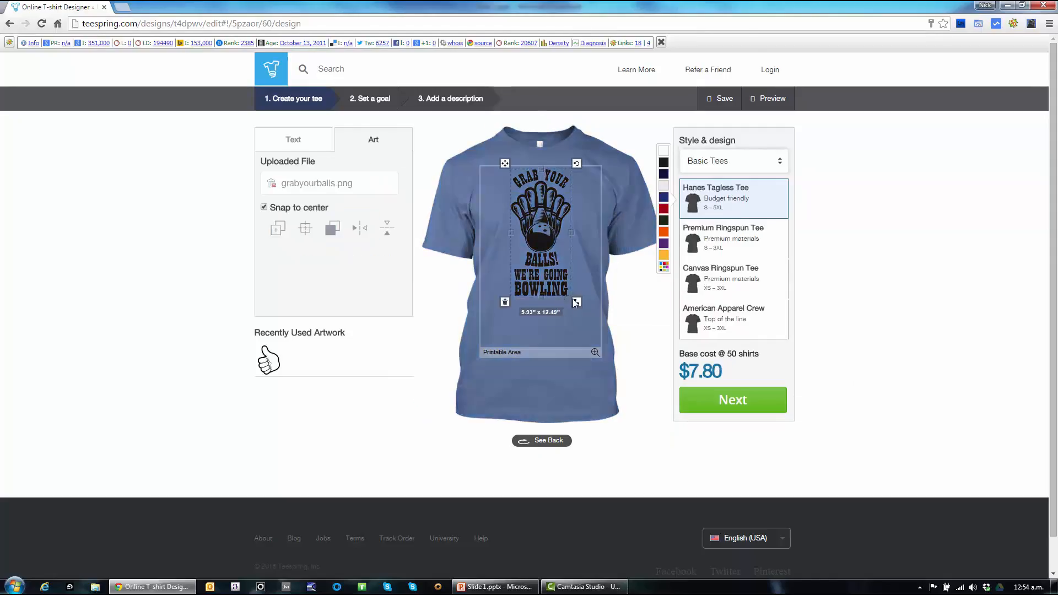
left_click_drag(587, 312, 598, 335)
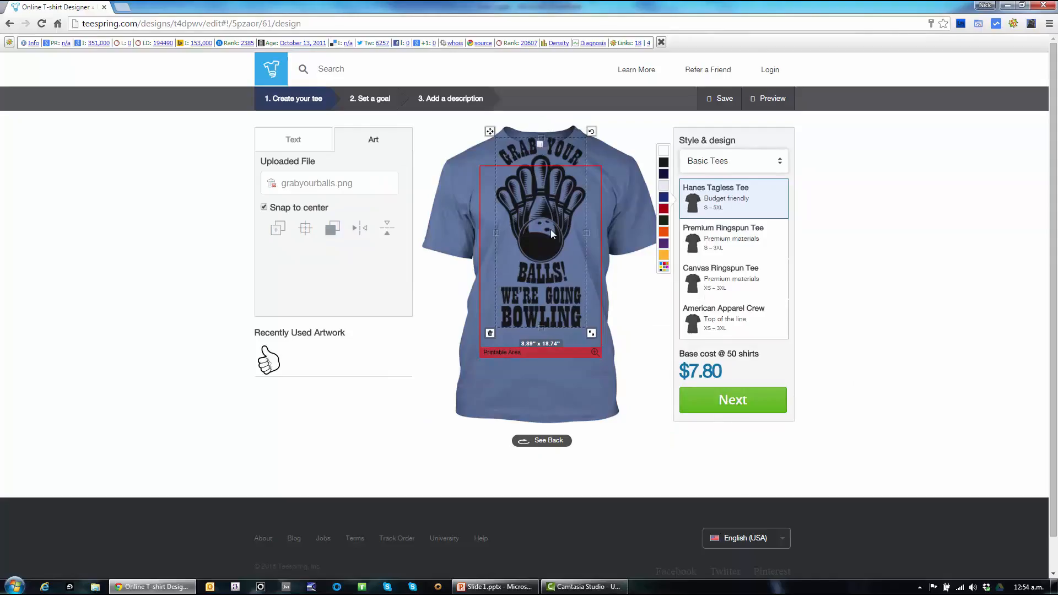
left_click_drag(550, 188, 547, 214)
left_click_drag(591, 364, 583, 351)
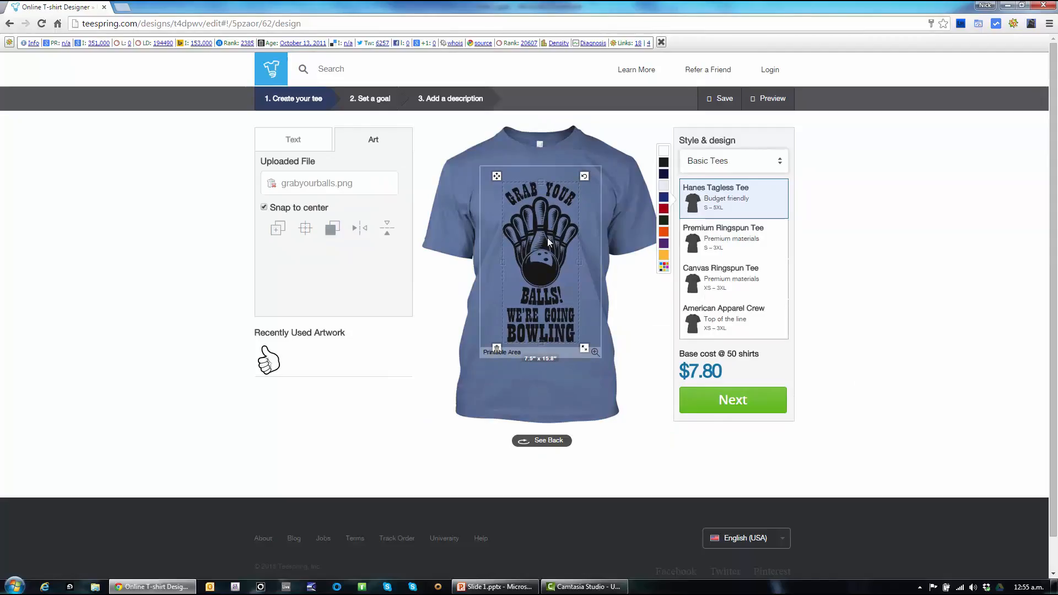
left_click_drag(547, 237, 550, 245)
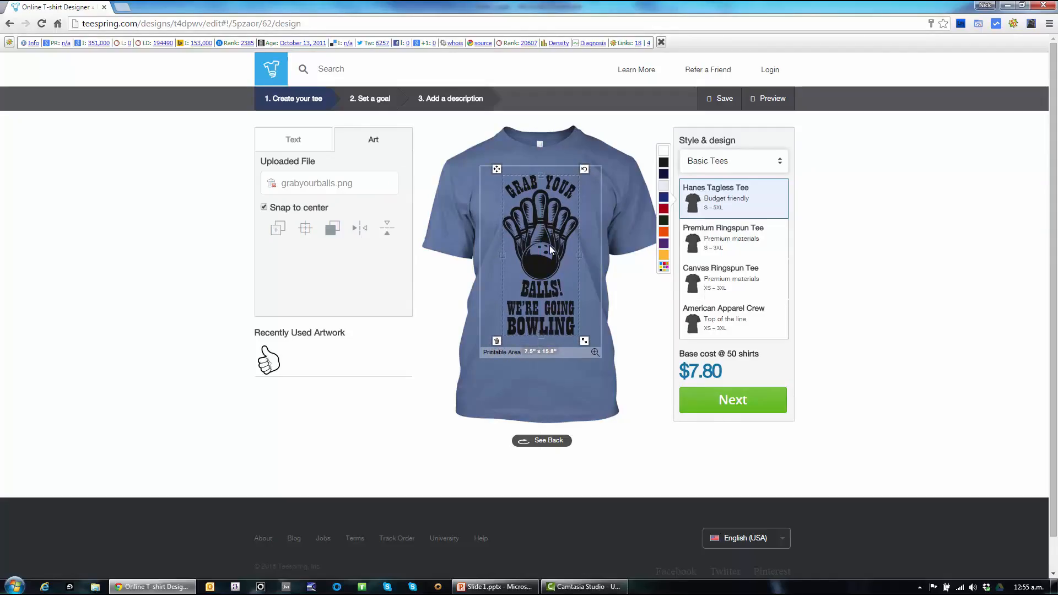
left_click_drag(583, 341, 595, 350)
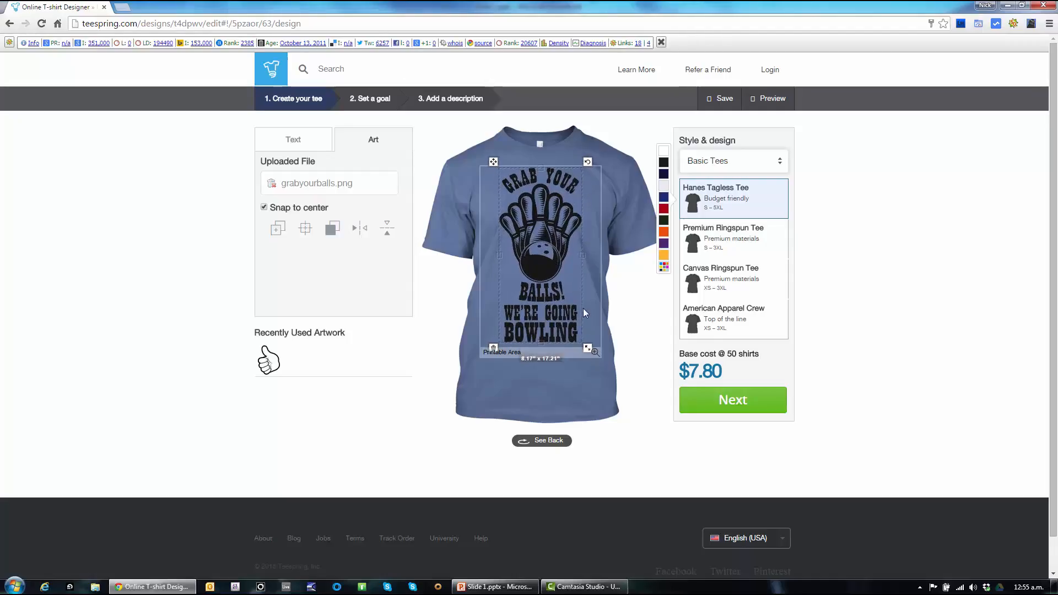
left_click_drag(553, 298, 552, 300)
left_click(657, 308)
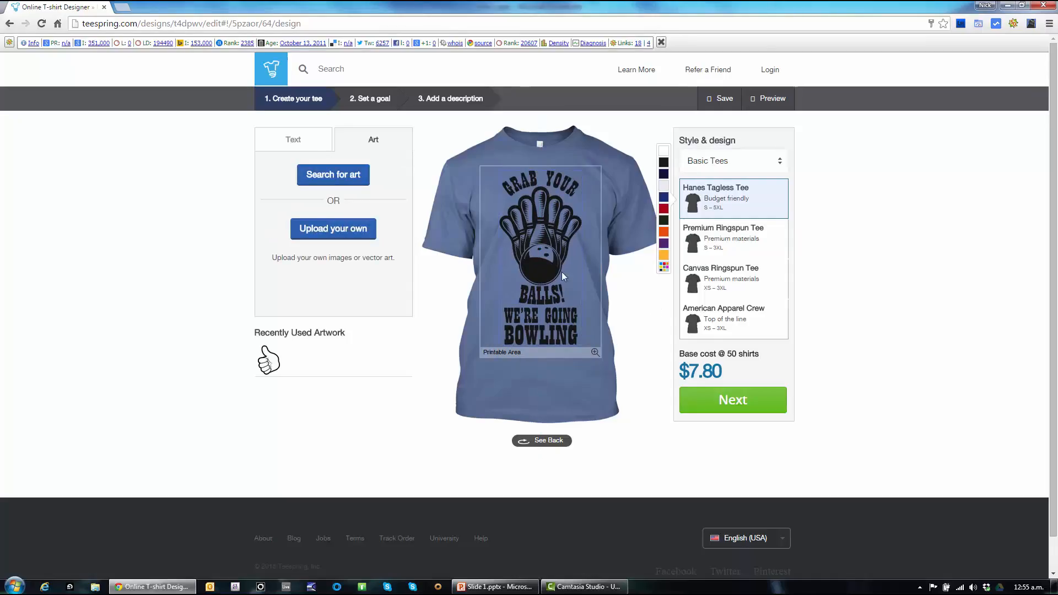
Shrink the bowling artwork to about 6.7" x 14.12" and center it in the upper part of the printable area.
left_click(543, 200)
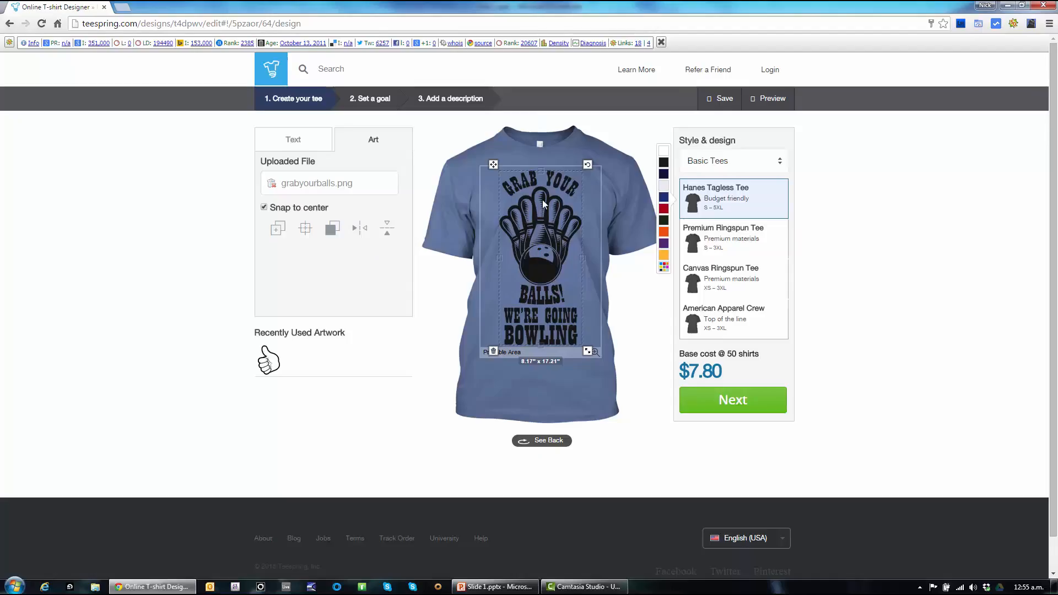
left_click_drag(544, 303, 545, 288)
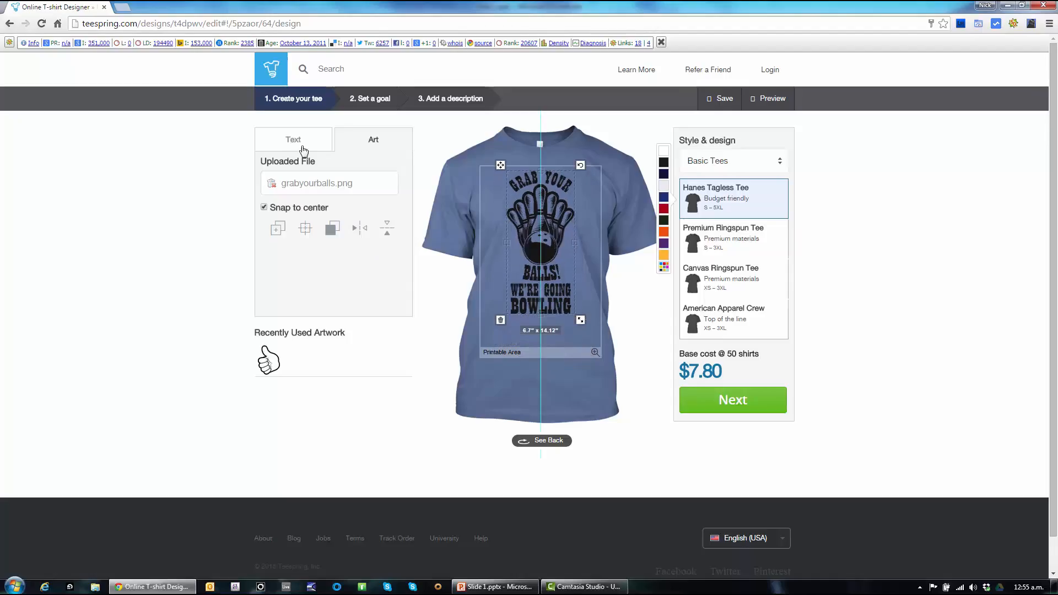
Add the white text "bowling" in the Bebas font, place it below the artwork, and delete it.
left_click(304, 148)
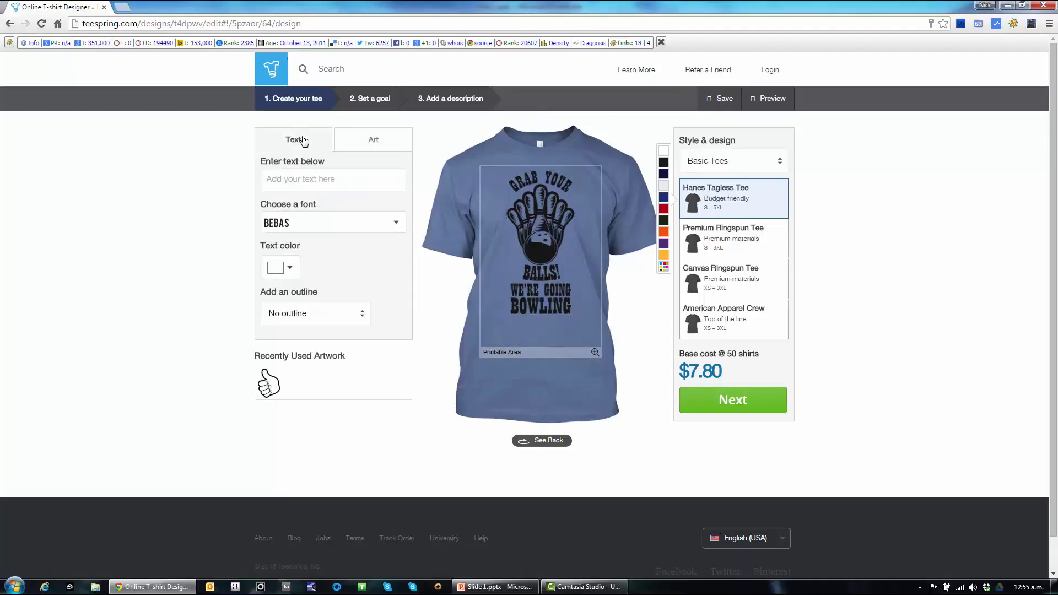
left_click(311, 180)
type("bowling")
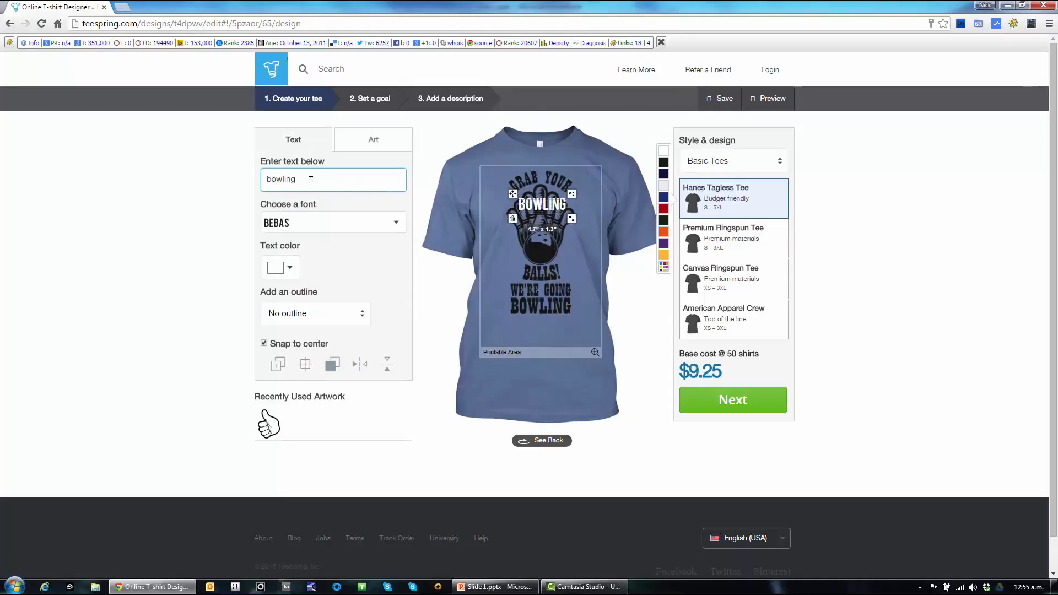
left_click_drag(542, 209, 542, 328)
left_click(557, 323)
left_click(558, 323)
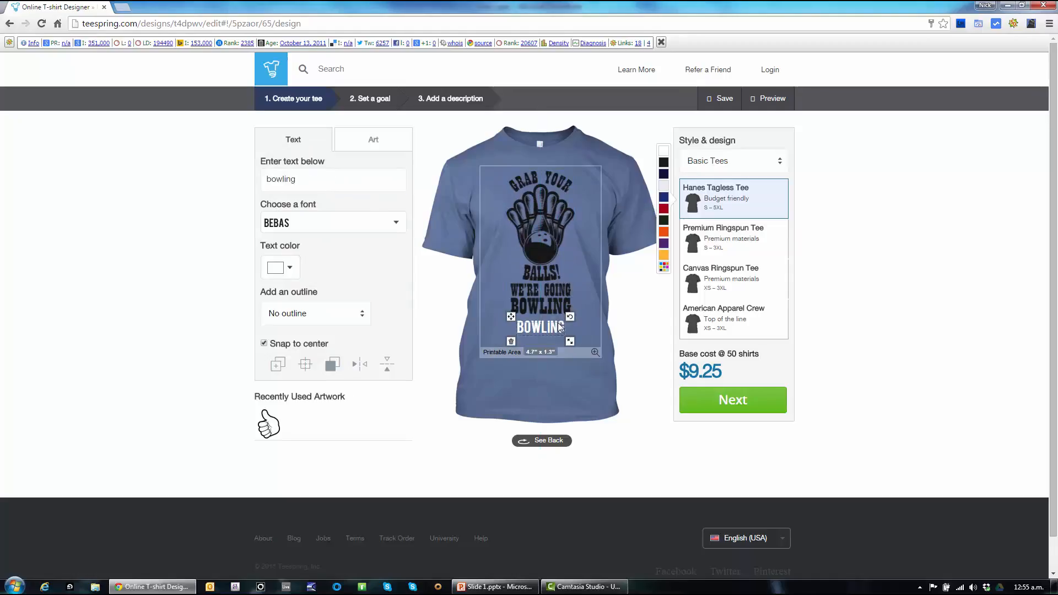
key("Delete")
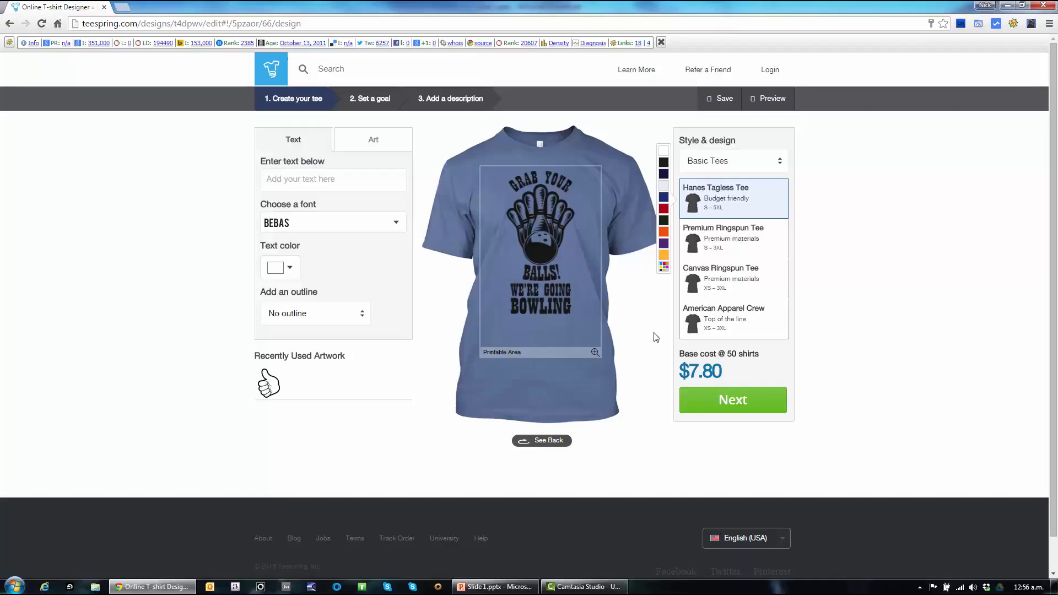
Select the bowling artwork on the front of the shirt.
left_click(539, 190)
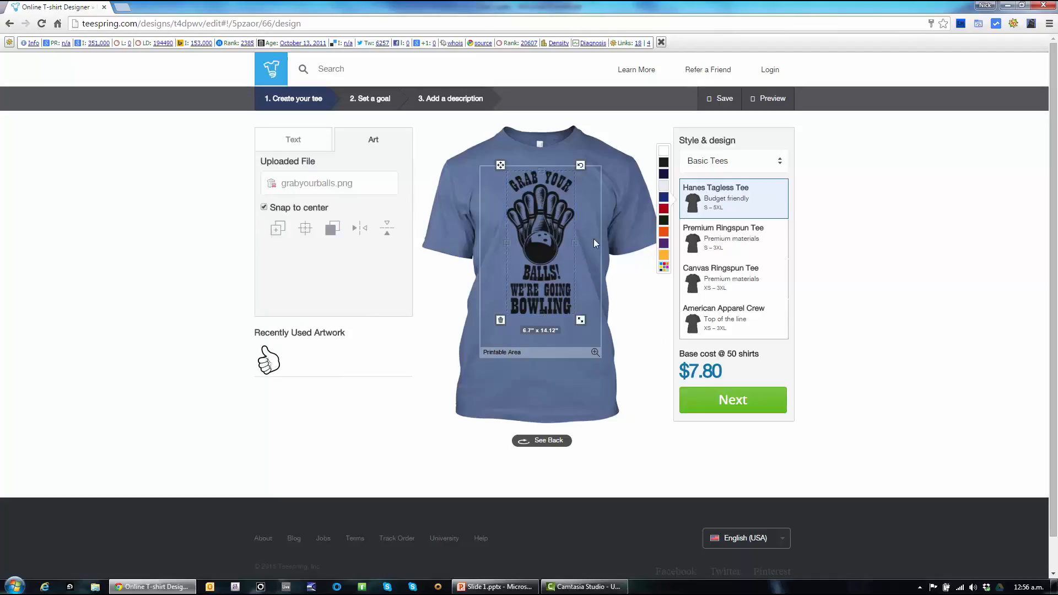